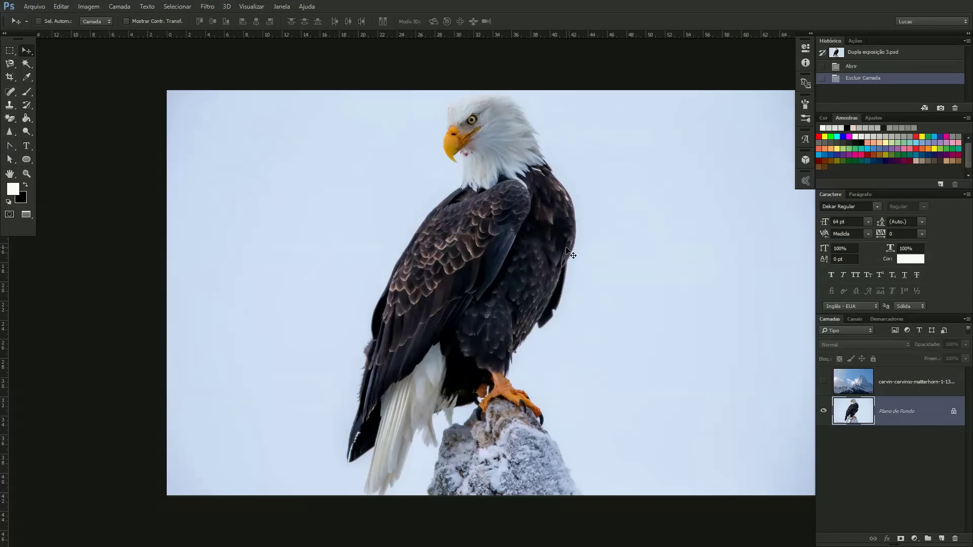
Preview the Matterhorn layer over the eagle photo, then hide it again.
drag(566, 249, 509, 281)
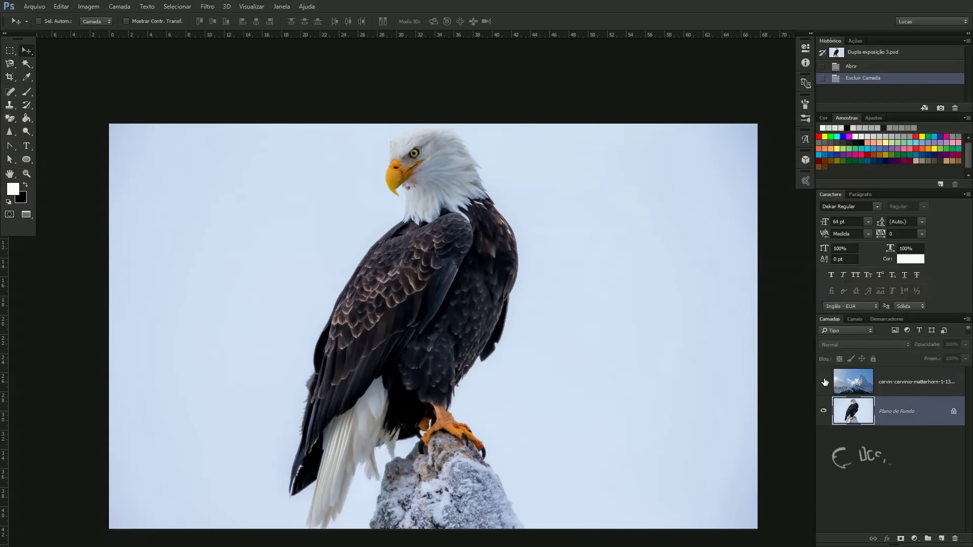
click(823, 381)
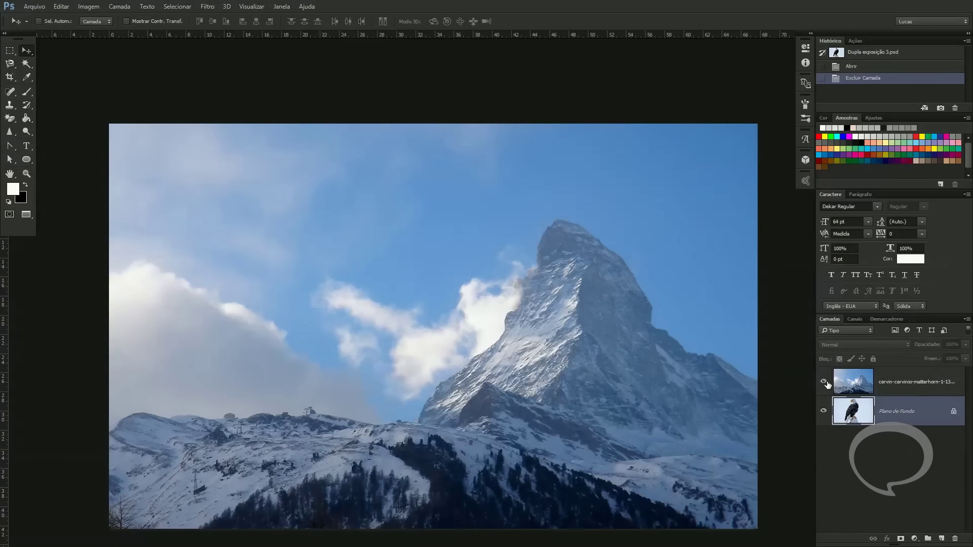
click(823, 381)
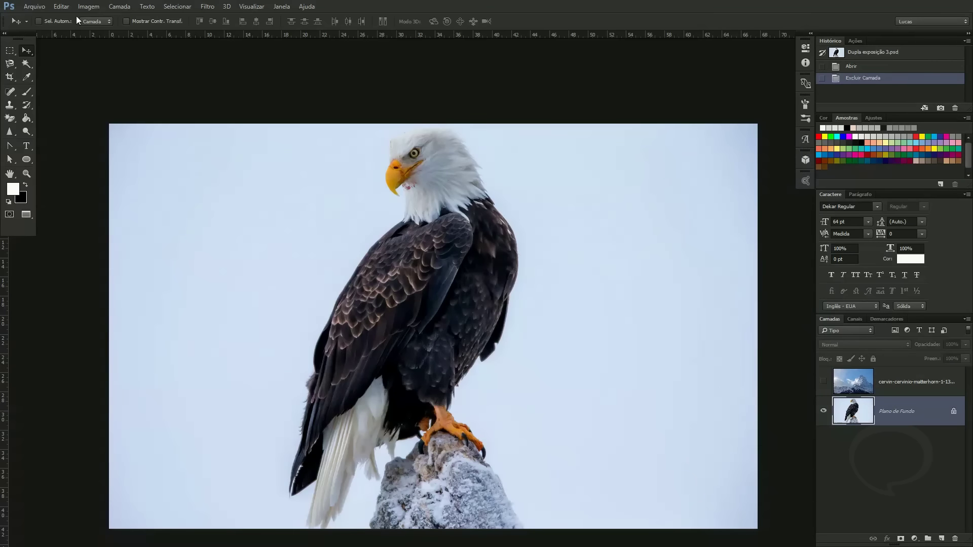
Define the eagle image as a brush preset named 'Águia' via Editar > Definir predefinição de pincel.
click(59, 8)
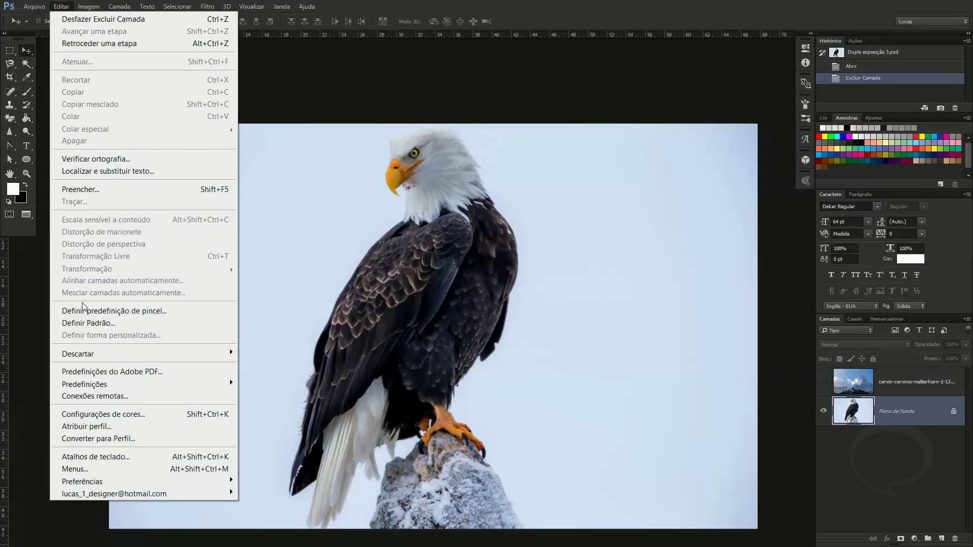
click(144, 312)
mouse_move(431, 164)
mouse_down()
mouse_move(455, 170)
mouse_move(497, 289)
mouse_up()
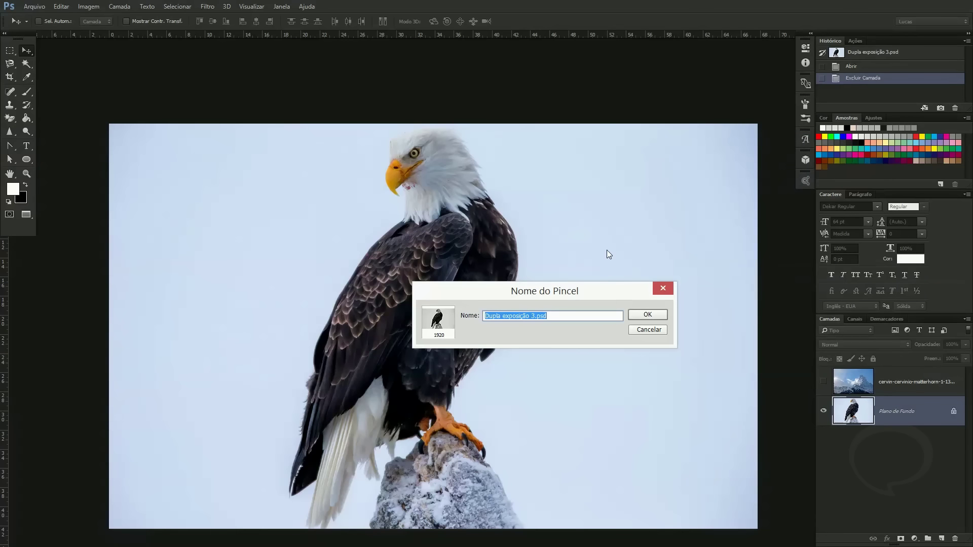
key(BackSpace)
text(Águia)
key(Return)
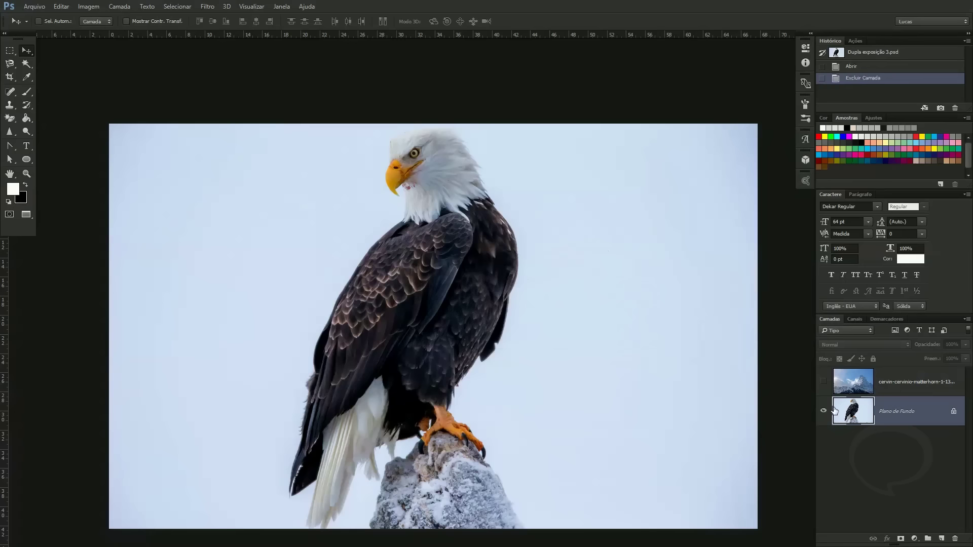
Show and select the Matterhorn layer, add a white layer mask, and switch to the Águia brush.
click(823, 383)
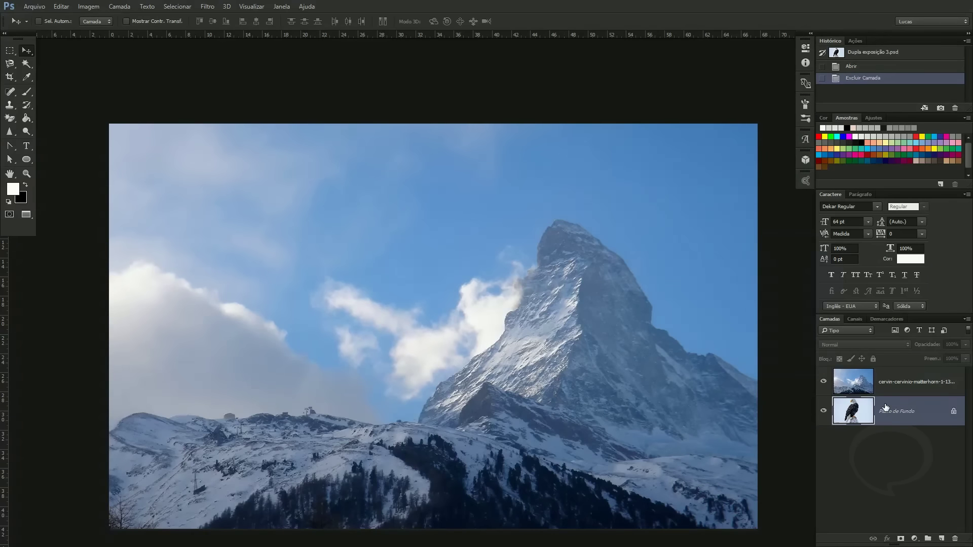
click(863, 387)
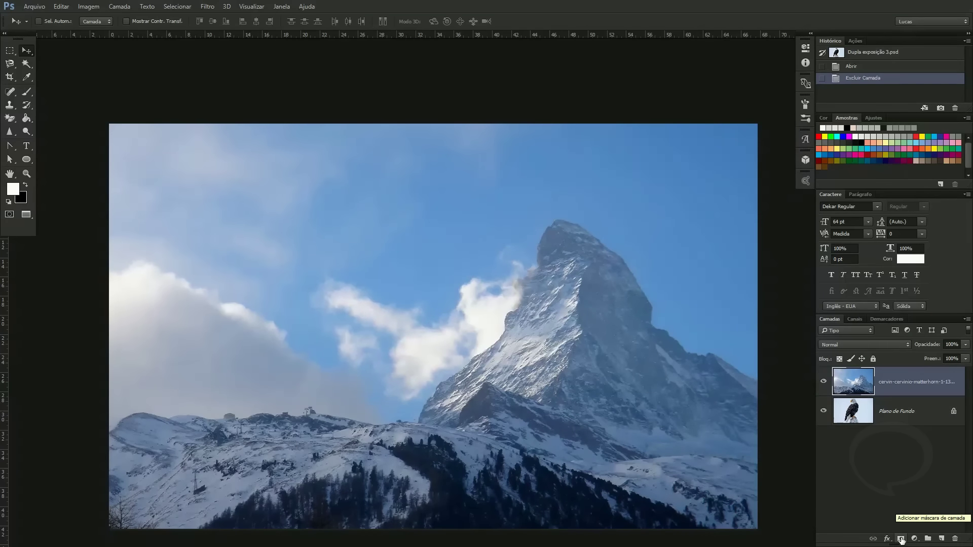
click(901, 539)
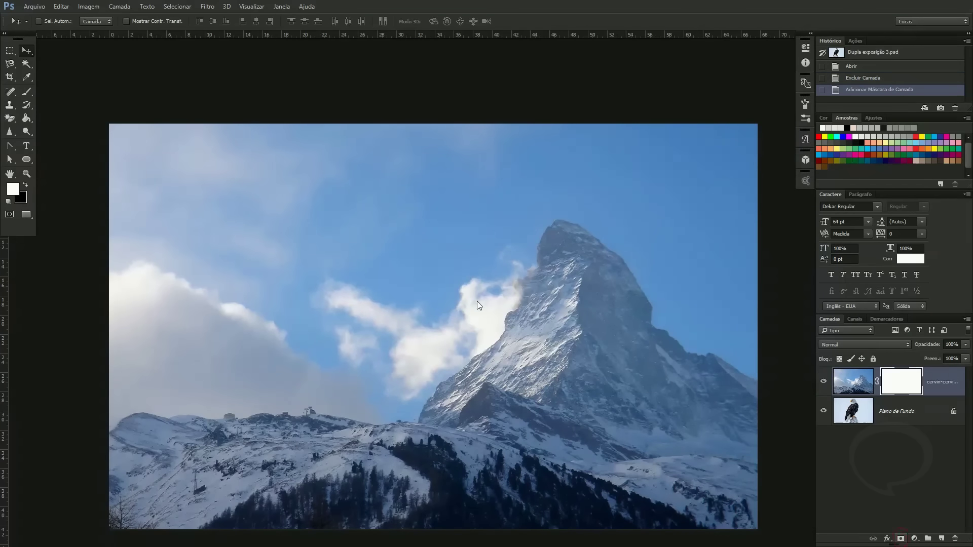
click(27, 91)
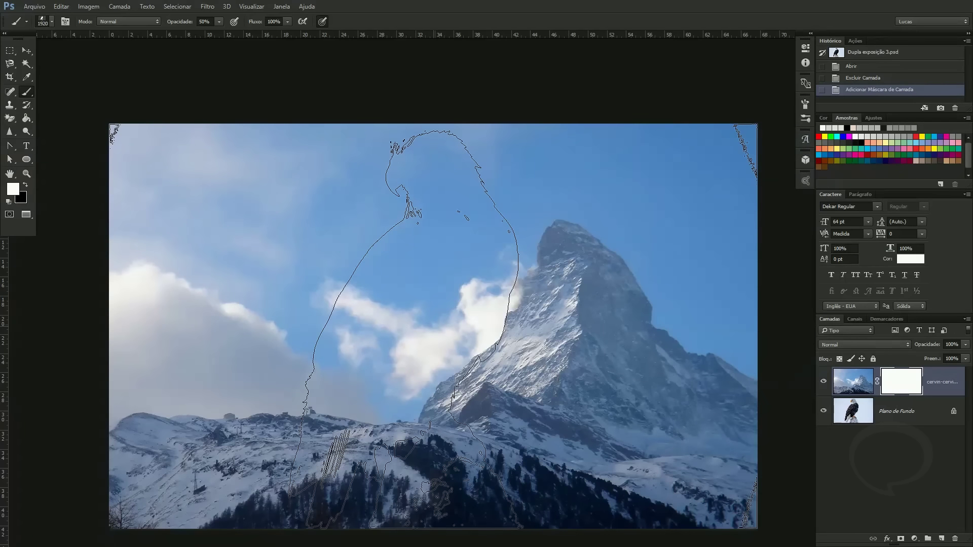
Stamp the eagle brush four times in black on the mountain's mask, then invert the mask.
key(x)
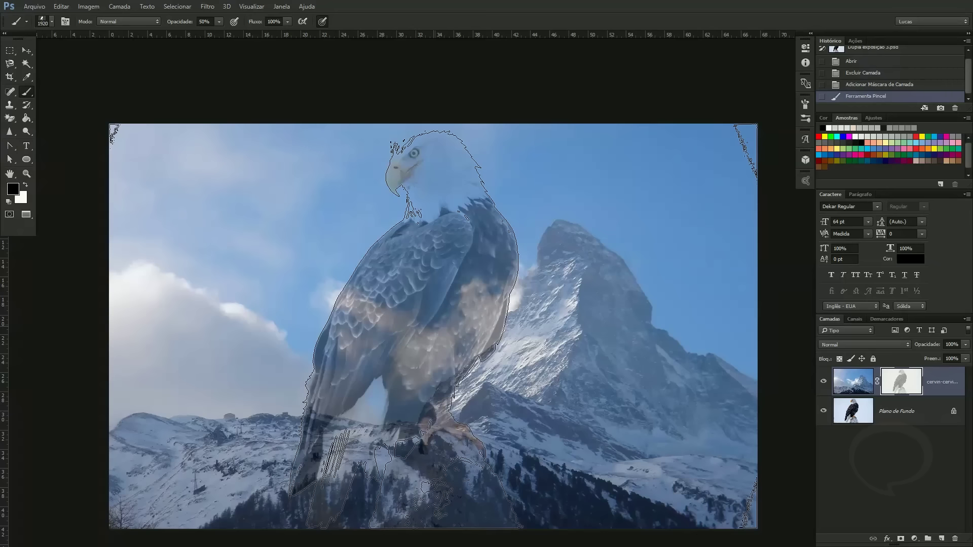
click(433, 326)
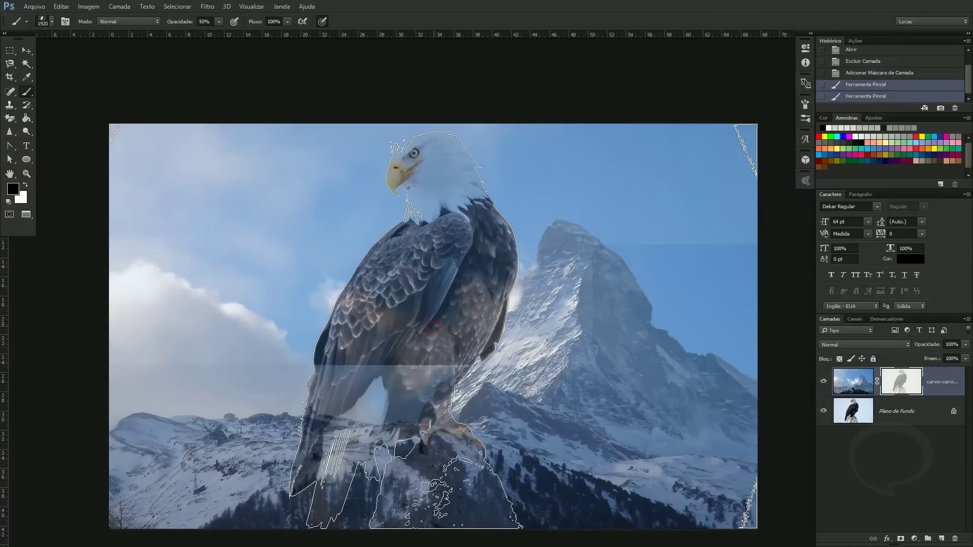
click(433, 326)
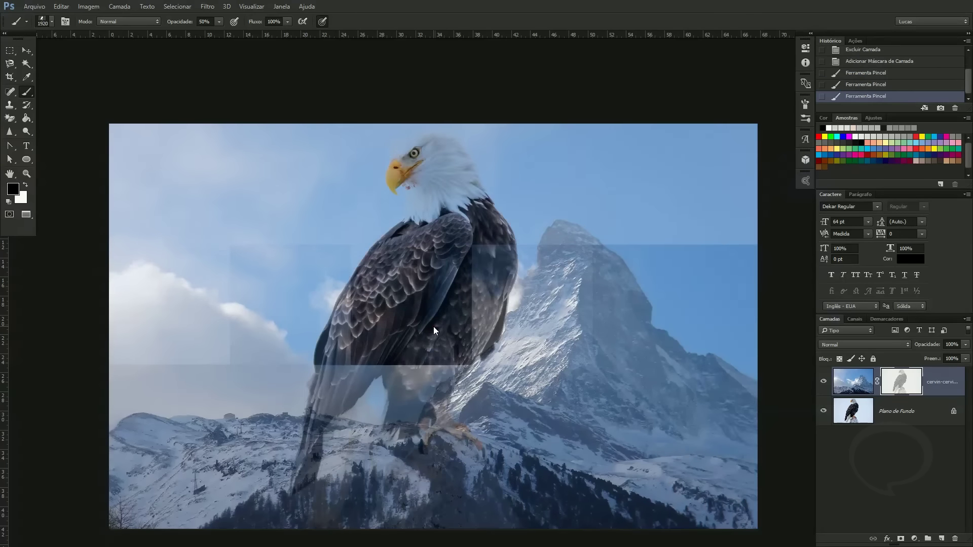
click(433, 326)
click(433, 327)
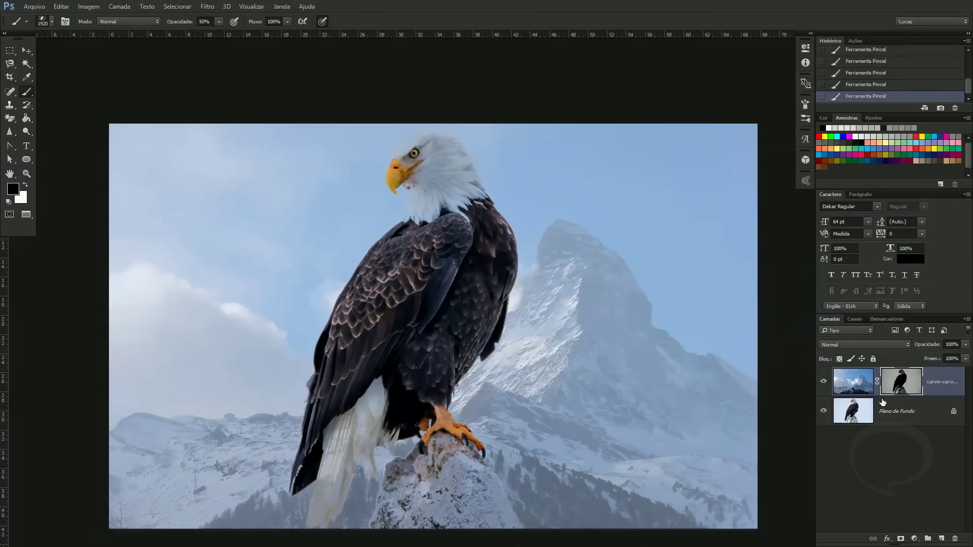
key(ctrl+i)
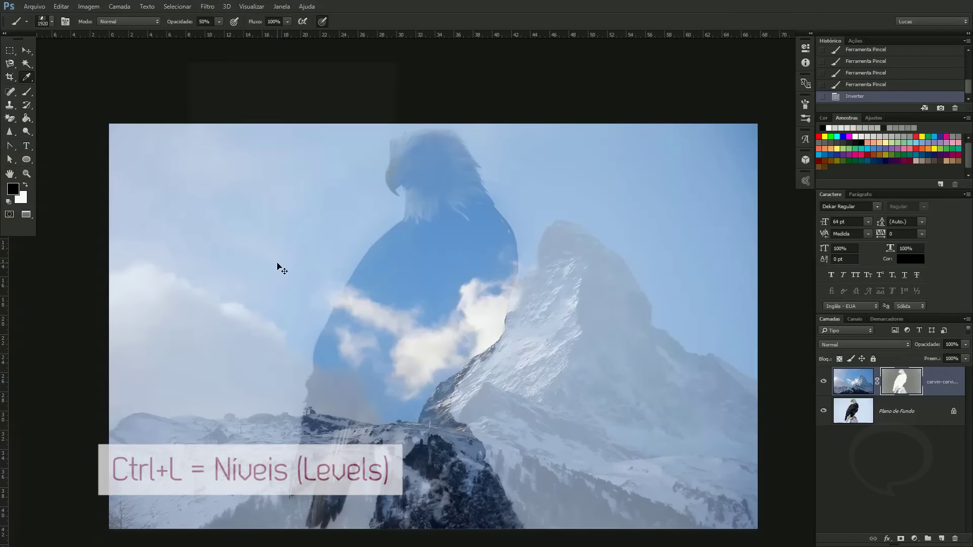
Open Levels (Ctrl+L) on the mountain's mask and pick the black-point eyedropper.
key(ctrl+l)
click(355, 162)
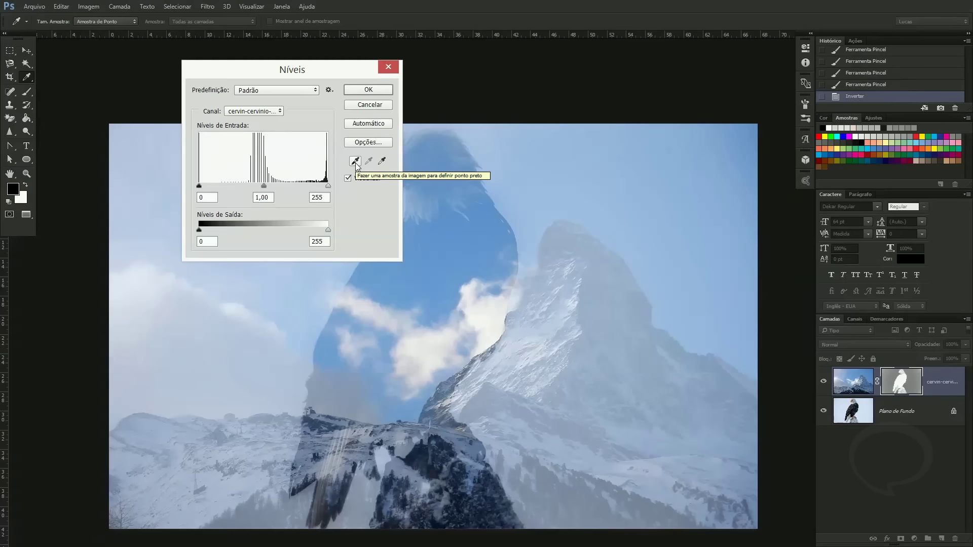
Set the mask's black point by sampling the pale sky, raising it to about 172.
click(356, 162)
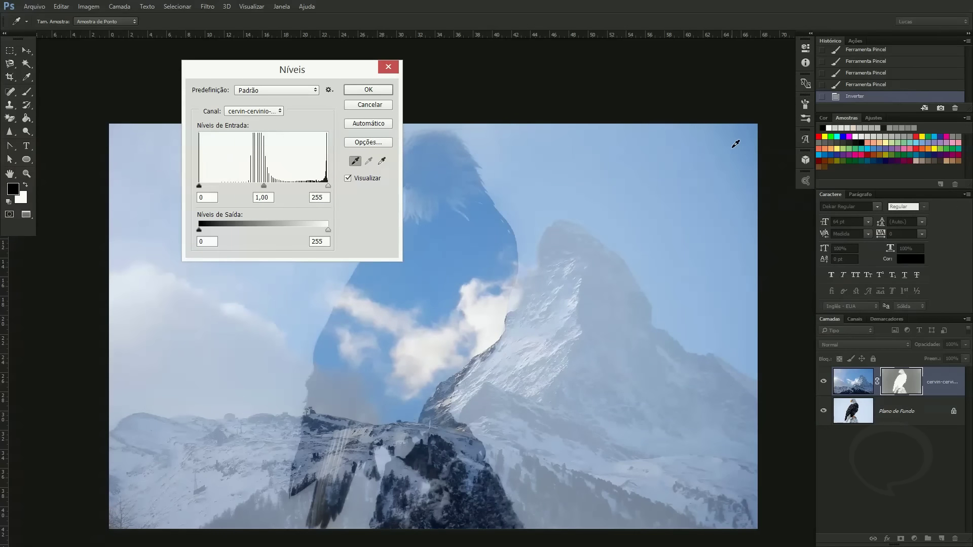
click(733, 147)
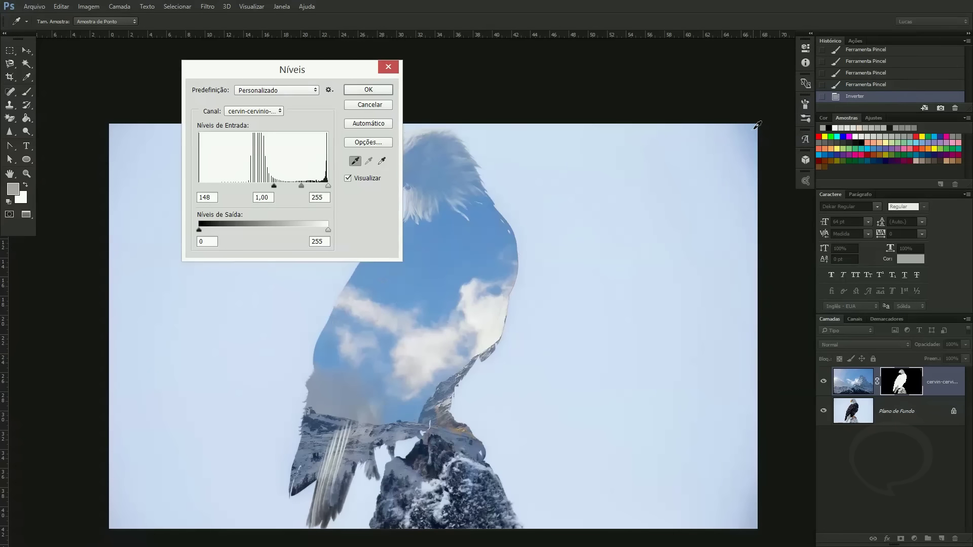
click(755, 126)
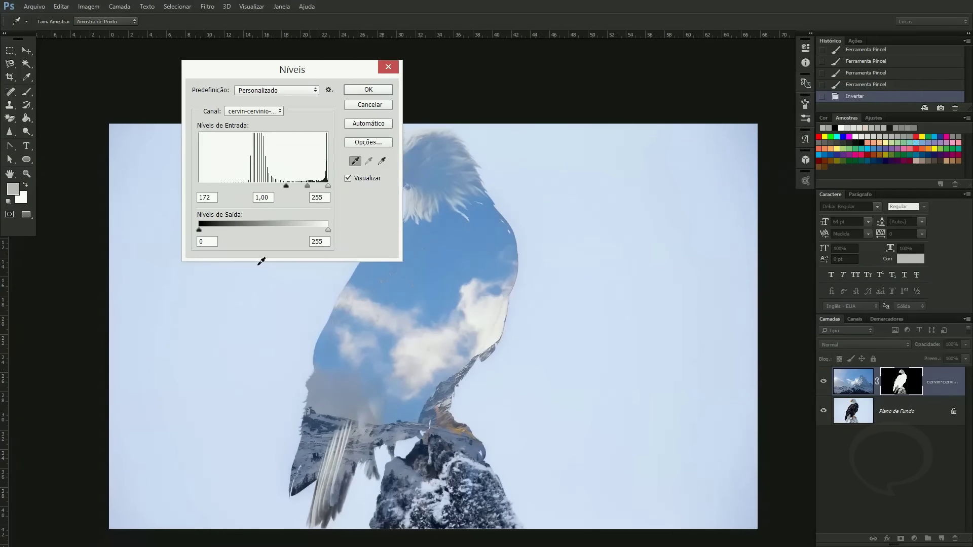
drag(290, 76, 256, 163)
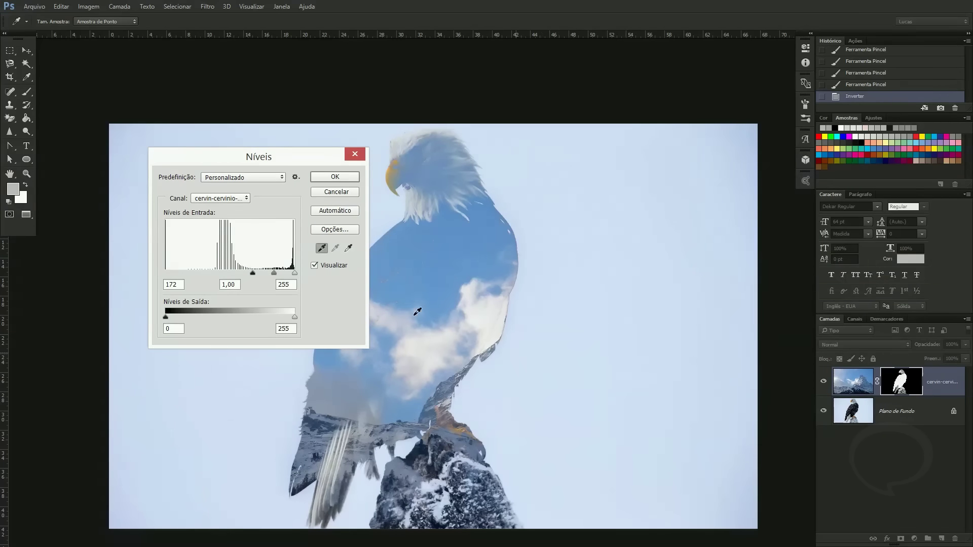
Sample the white point from the background and raise the white input level to reveal more mountain.
click(348, 248)
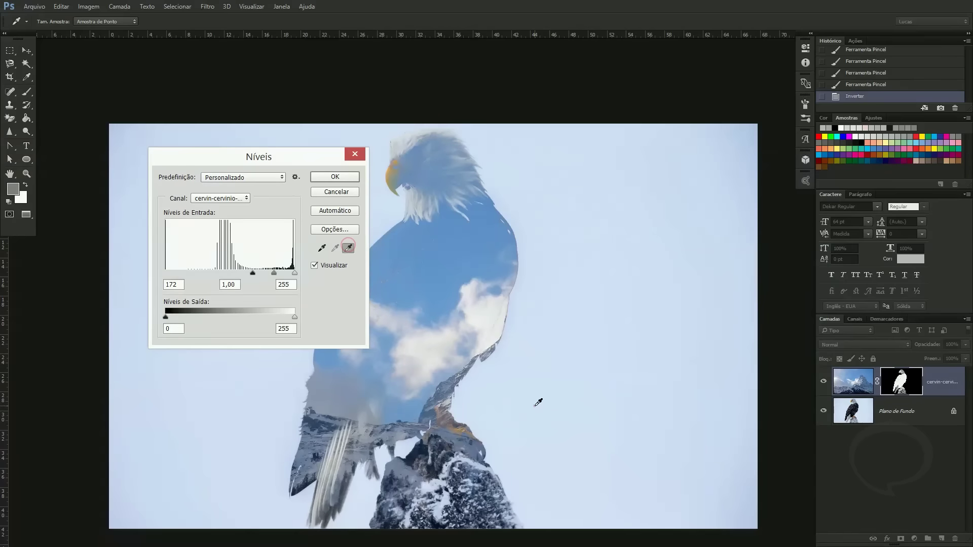
click(538, 401)
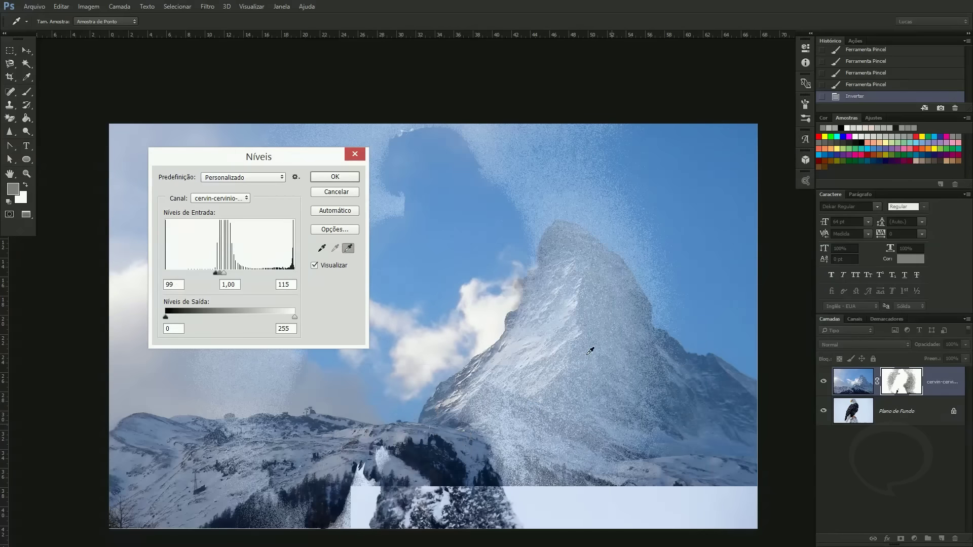
click(575, 316)
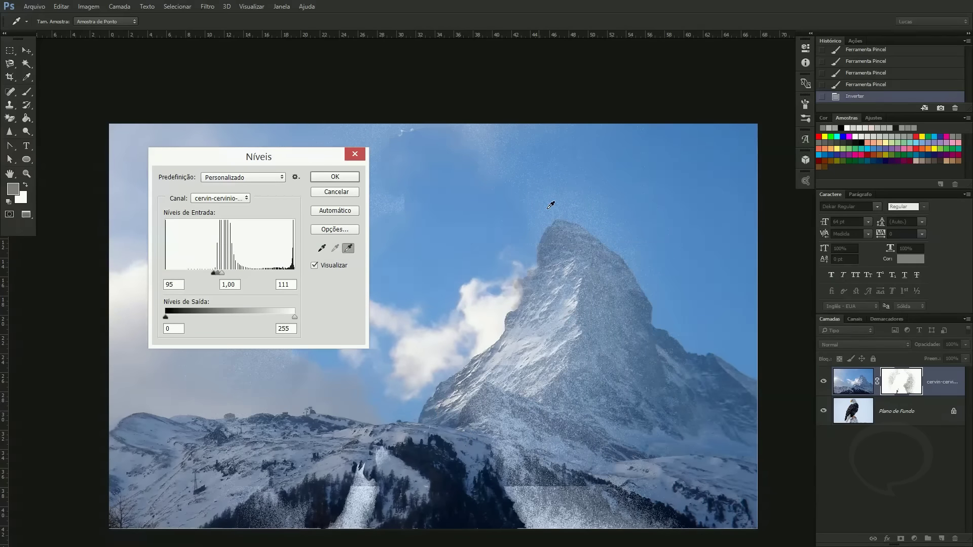
click(577, 480)
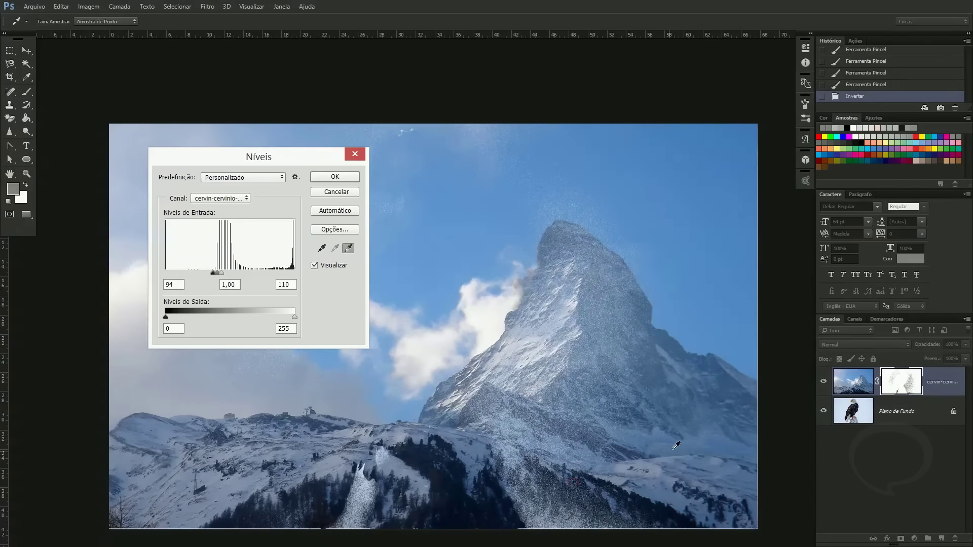
click(265, 404)
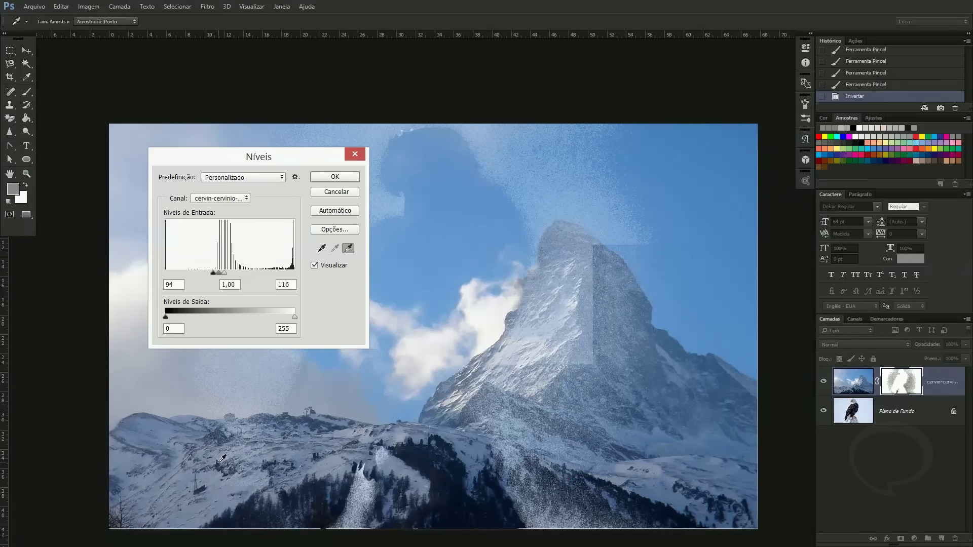
Resample the black point on the background and apply Levels at 170, 1,00 and 187.
click(321, 248)
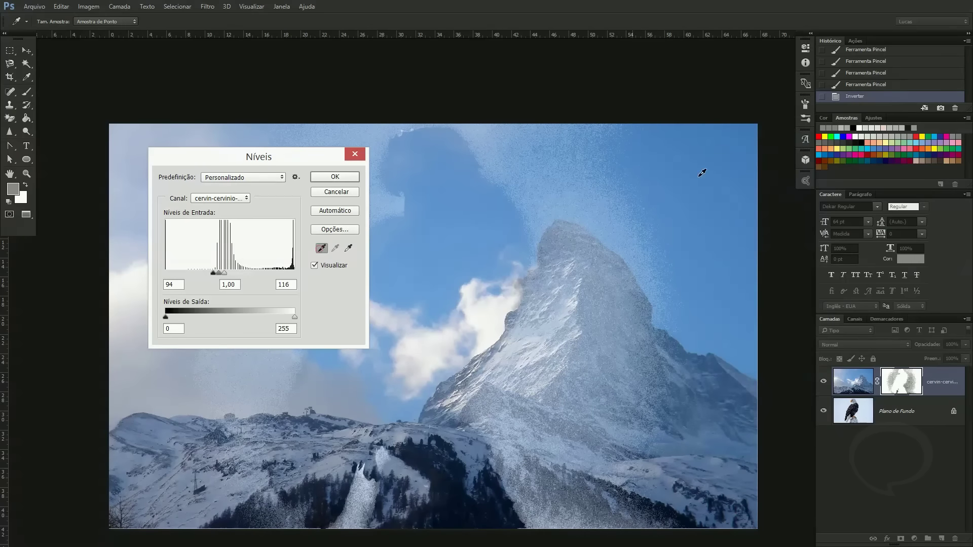
click(750, 129)
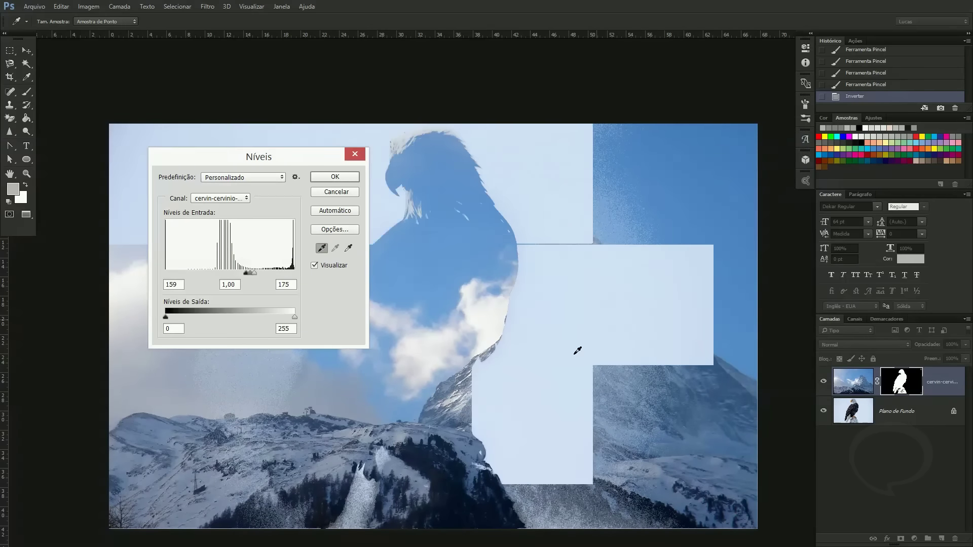
click(750, 131)
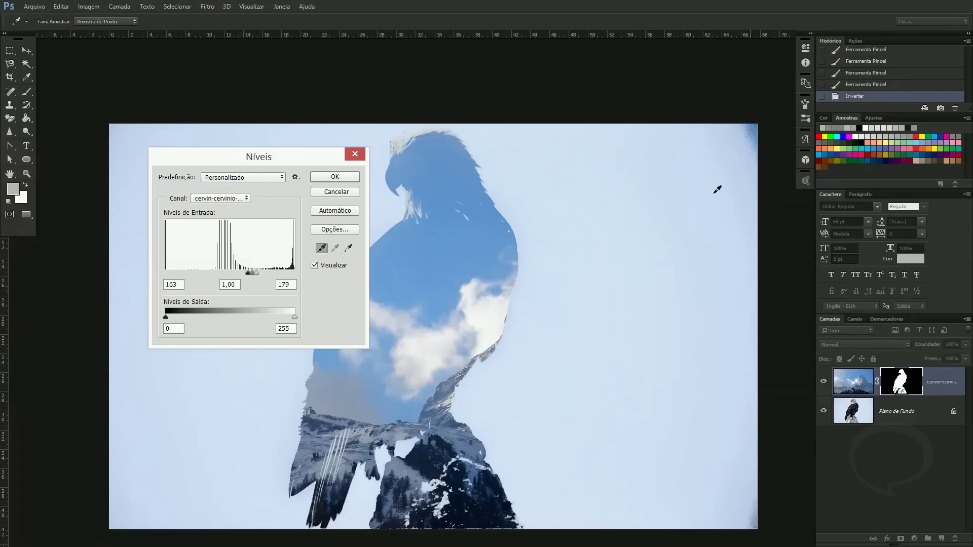
click(752, 134)
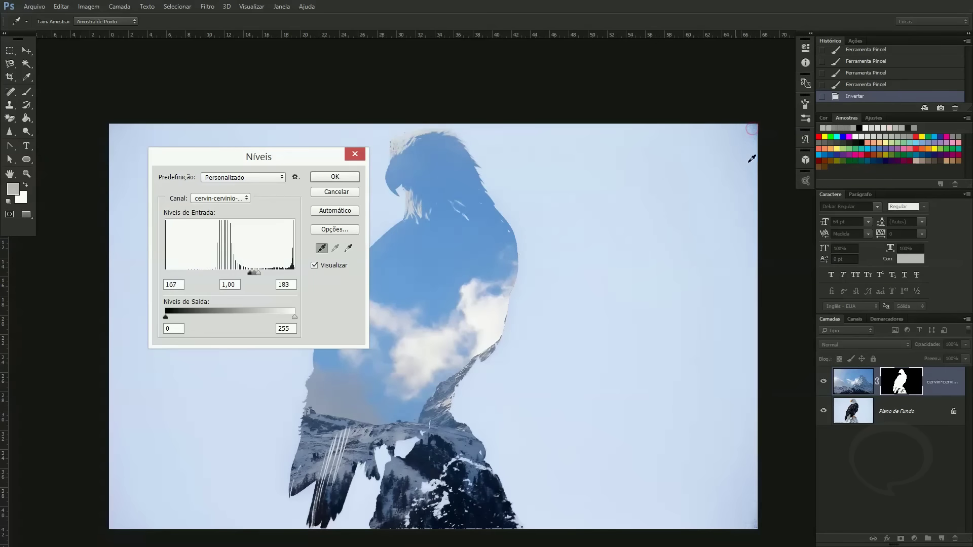
click(752, 130)
click(755, 125)
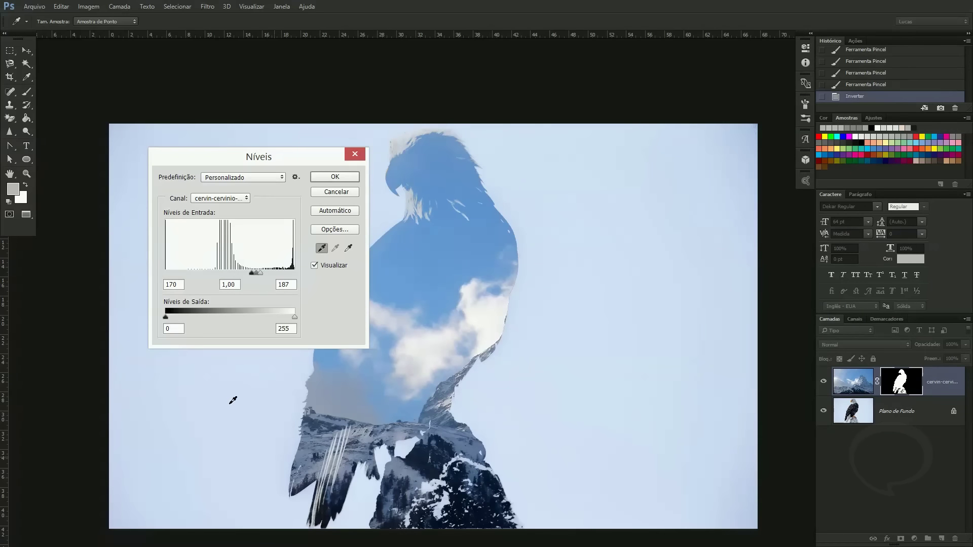
click(353, 177)
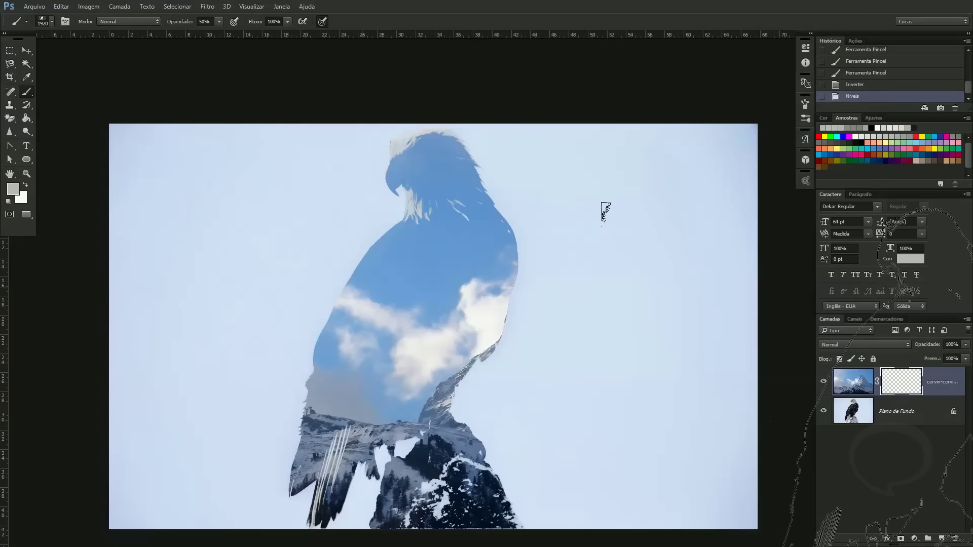
Duplicate the Plano de Fundo eagle layer and add a layer mask to the copy.
click(916, 411)
key(ctrl+j)
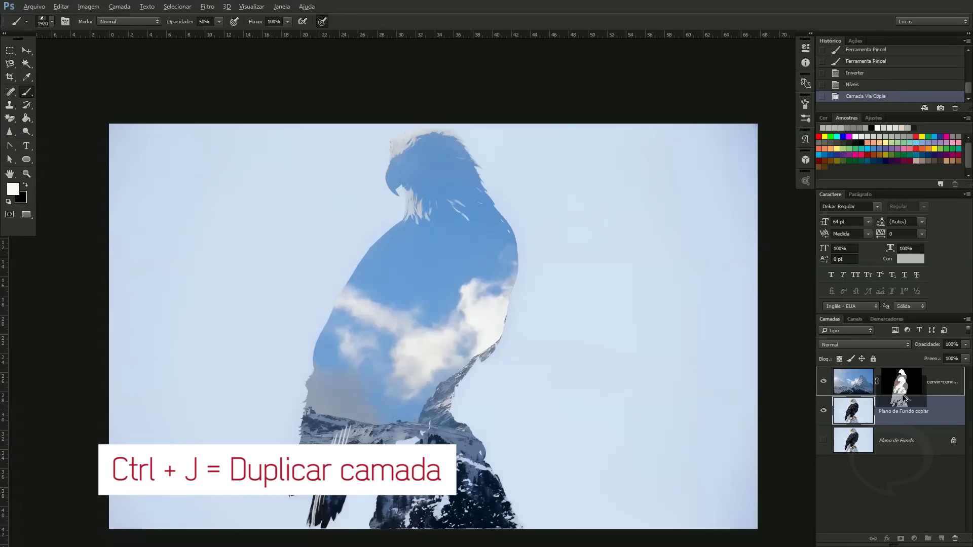
click(901, 539)
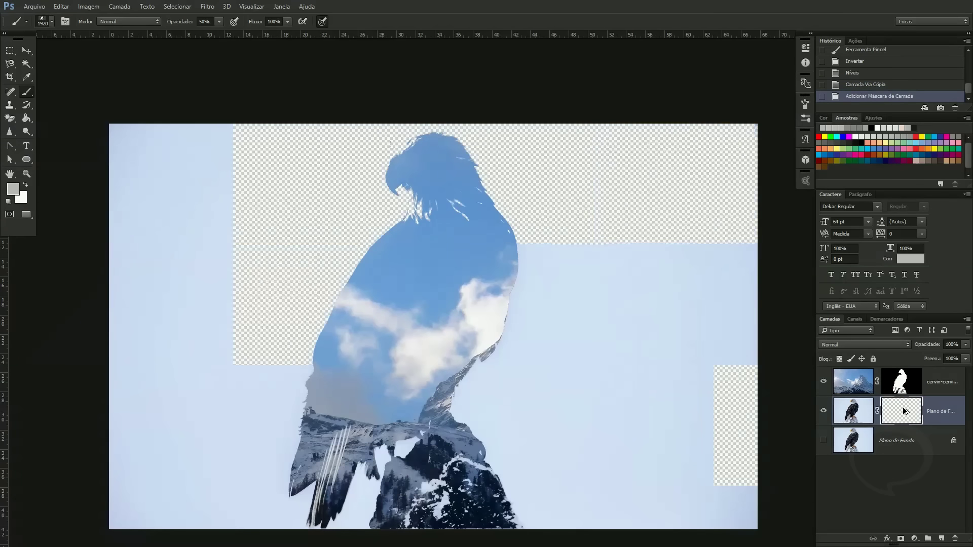
Reset default colours and create a new empty layer, Camada 1.
click(894, 439)
key(d)
key(x)
click(940, 539)
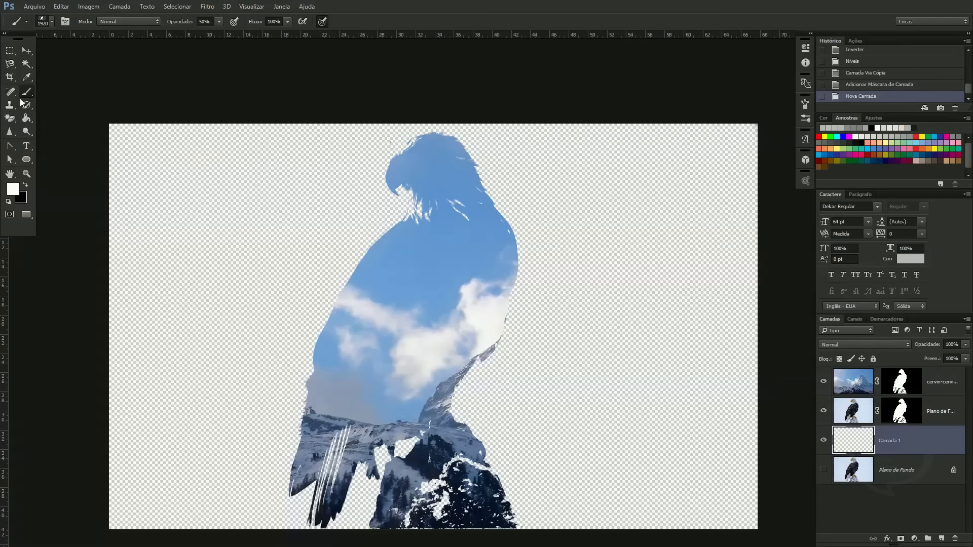
Sample the pale blue, hide the original eagle photo, and bucket-fill Camada 1 with it.
click(26, 118)
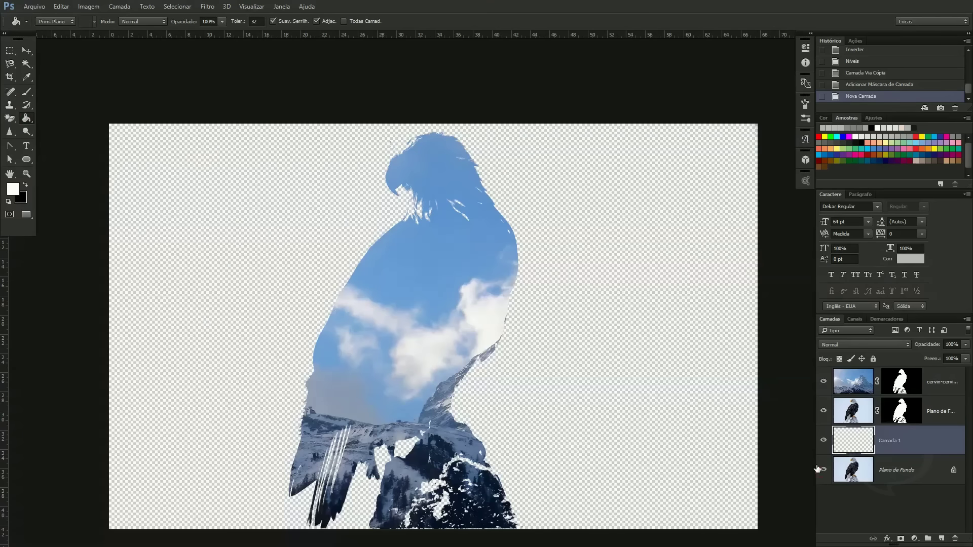
click(648, 206)
alt+click(661, 221)
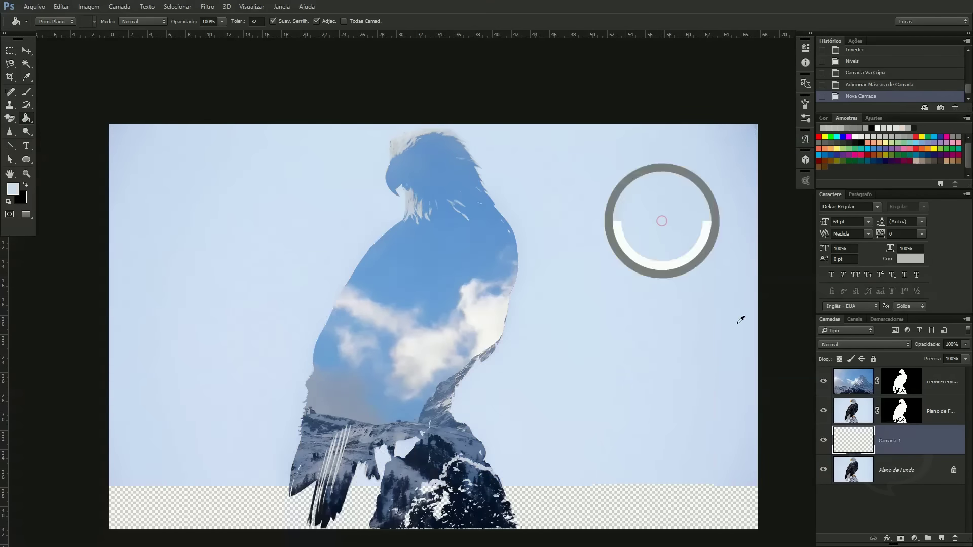
click(823, 471)
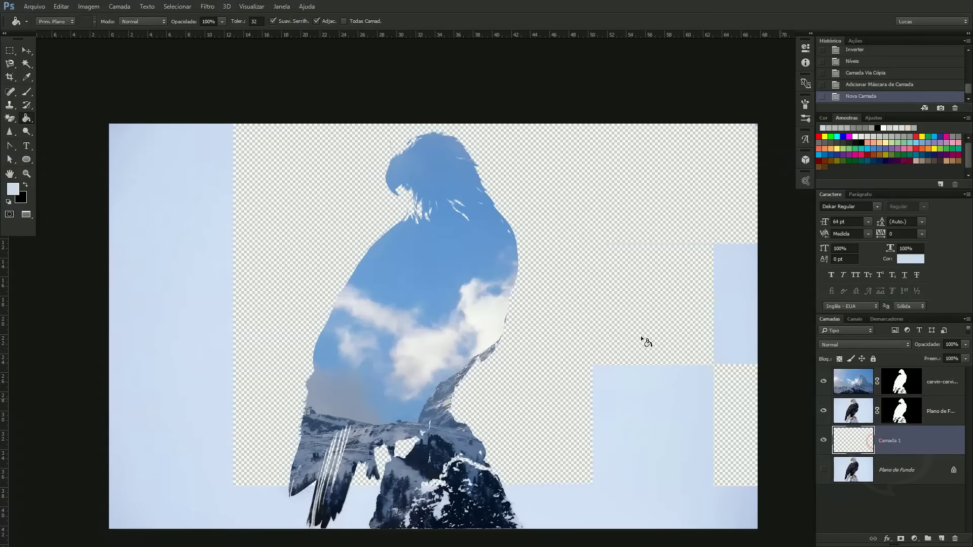
click(616, 335)
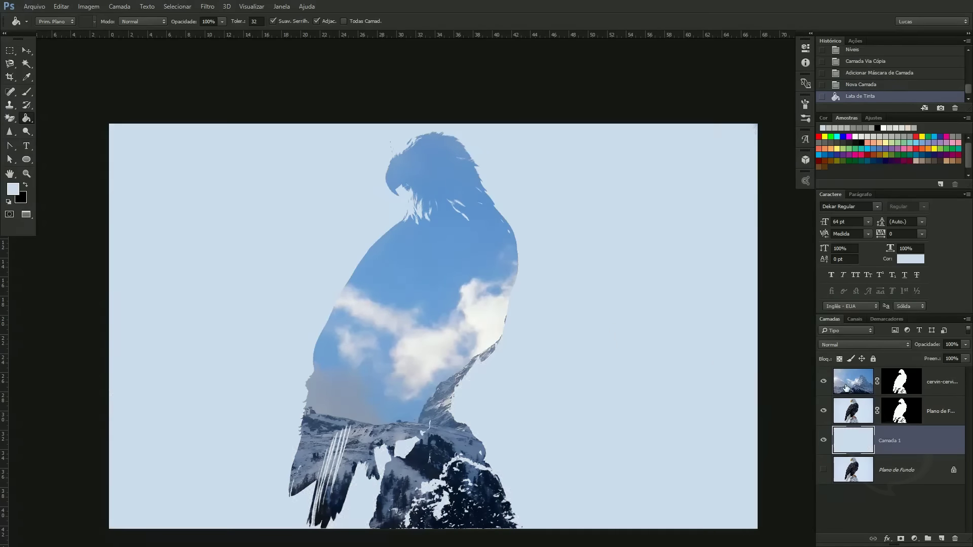
Check the mountain and eagle-copy masks, then reselect the Matterhorn layer.
click(900, 386)
click(901, 410)
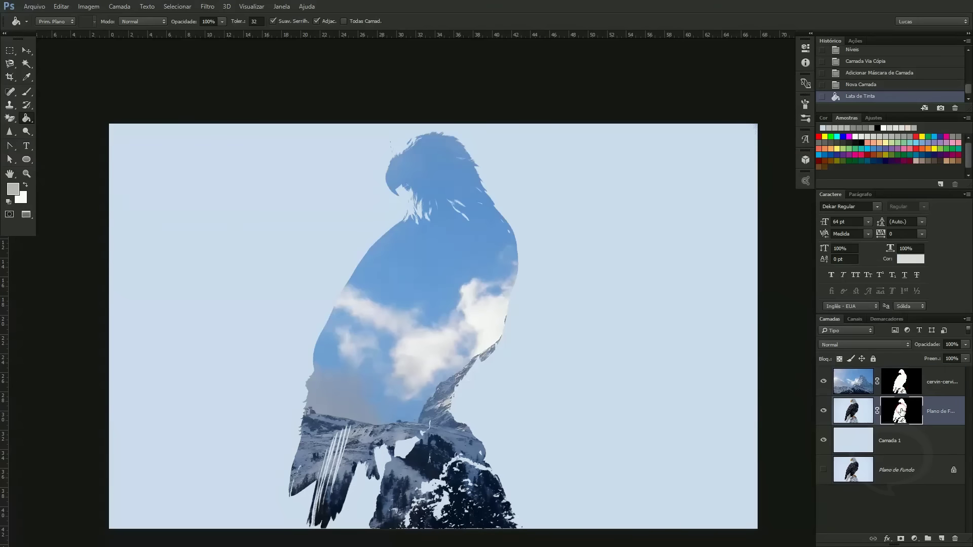
click(863, 388)
click(893, 381)
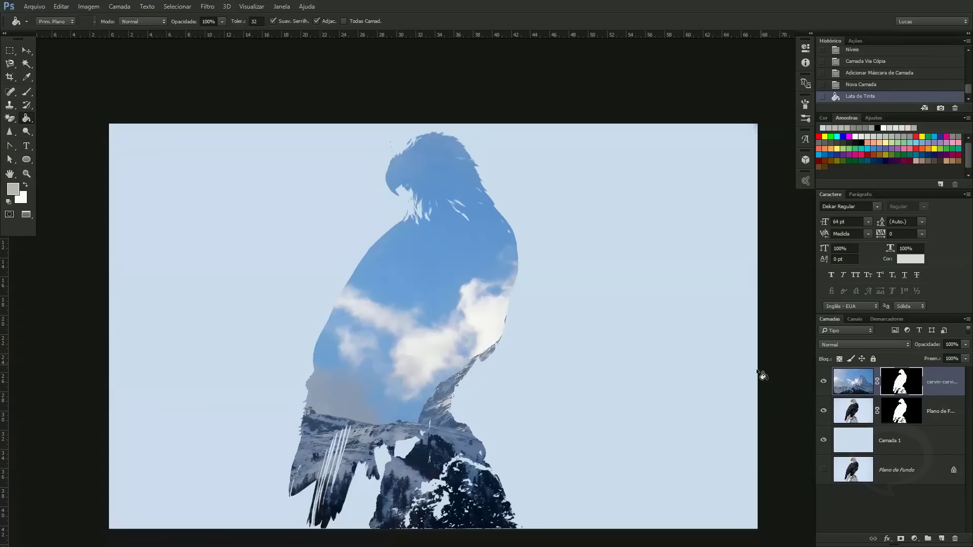
click(963, 345)
drag(944, 357, 935, 358)
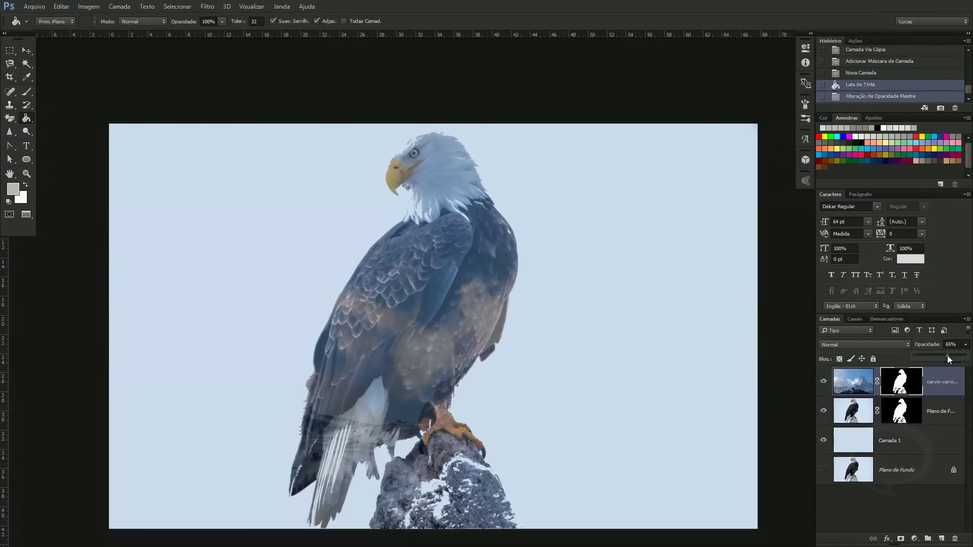
drag(954, 357, 944, 359)
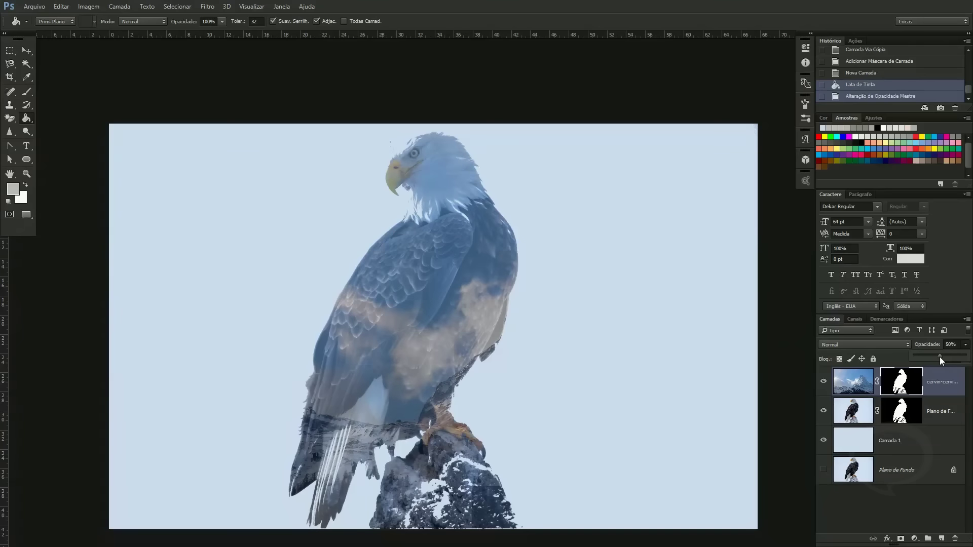
drag(939, 357, 967, 356)
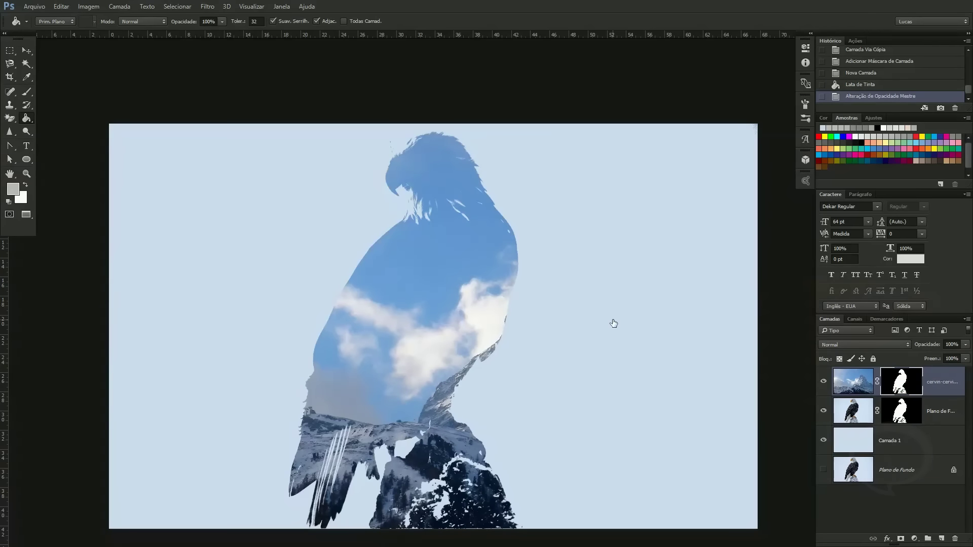
Unlink the eagle copy's mask and try shifting the eagle copy layer with the Move tool.
click(877, 411)
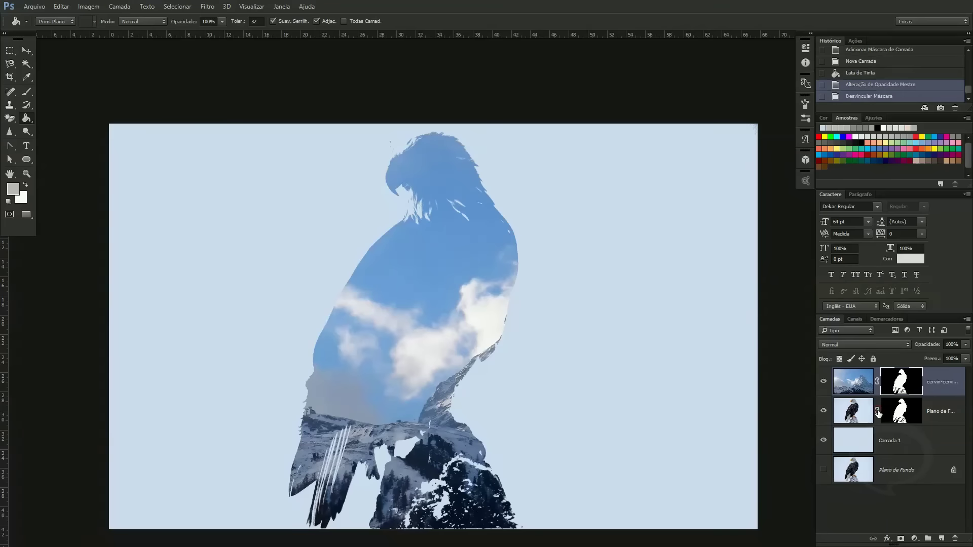
click(853, 411)
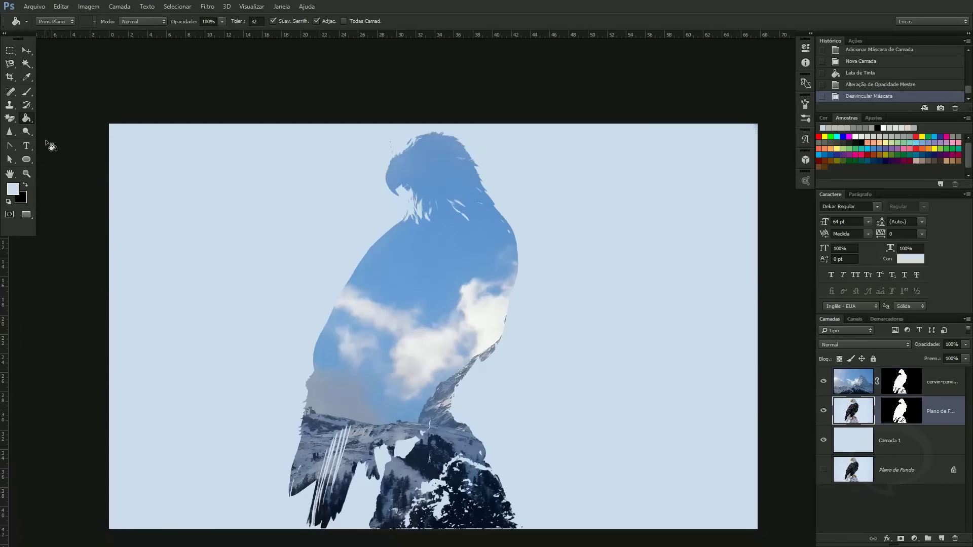
click(27, 50)
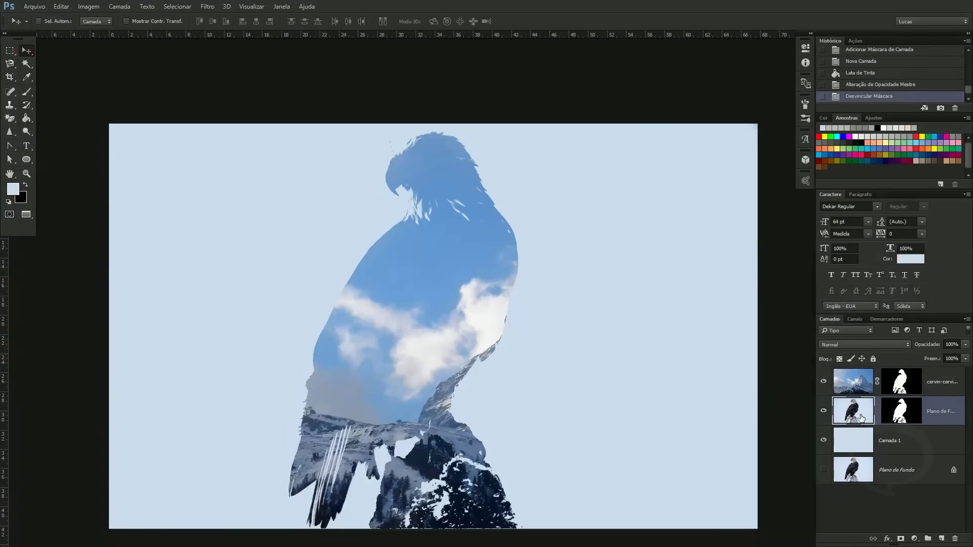
drag(458, 324, 373, 324)
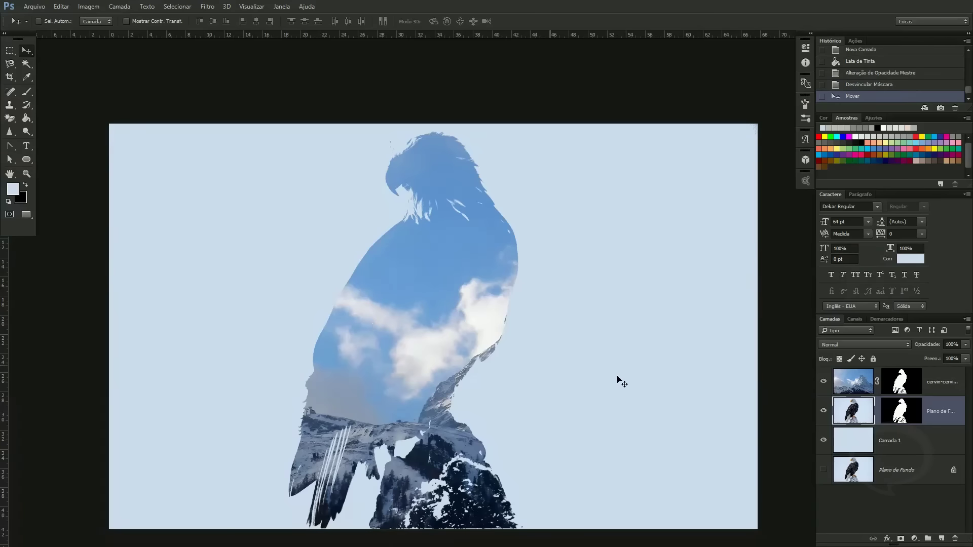
Unlink the mountain photo, slide its peak up inside the eagle body, and place it below the eagle layer.
click(863, 385)
click(877, 411)
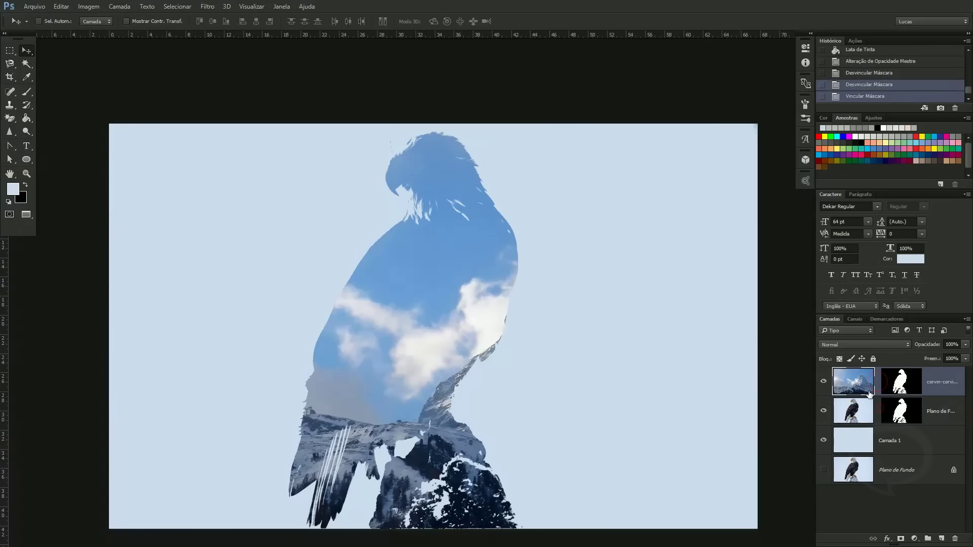
mouse_move(393, 299)
mouse_down()
mouse_move(275, 298)
mouse_move(353, 296)
mouse_up()
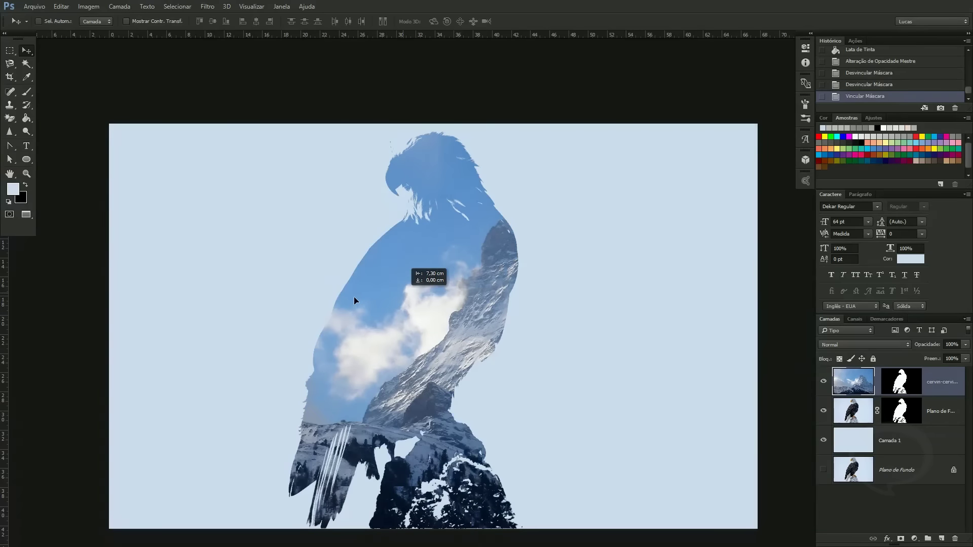
drag(354, 296, 394, 274)
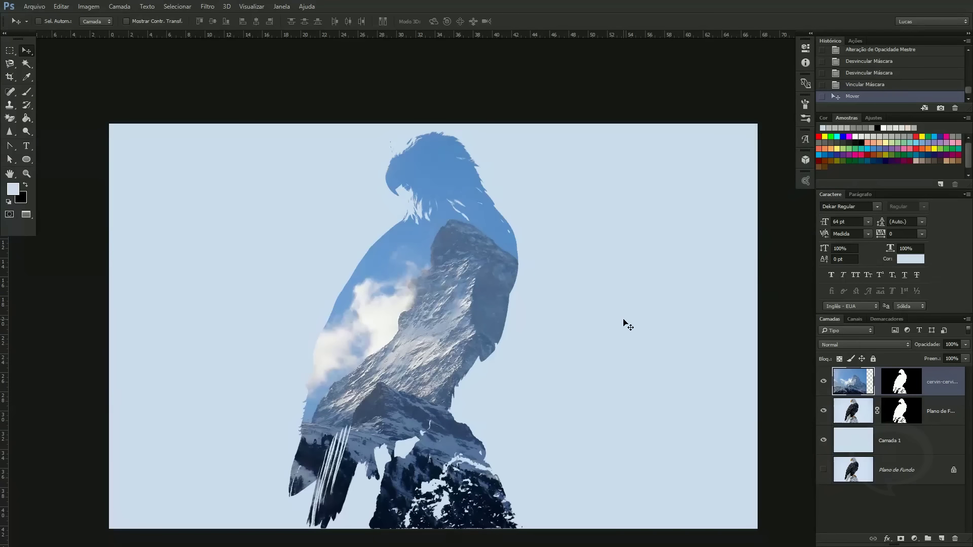
click(894, 387)
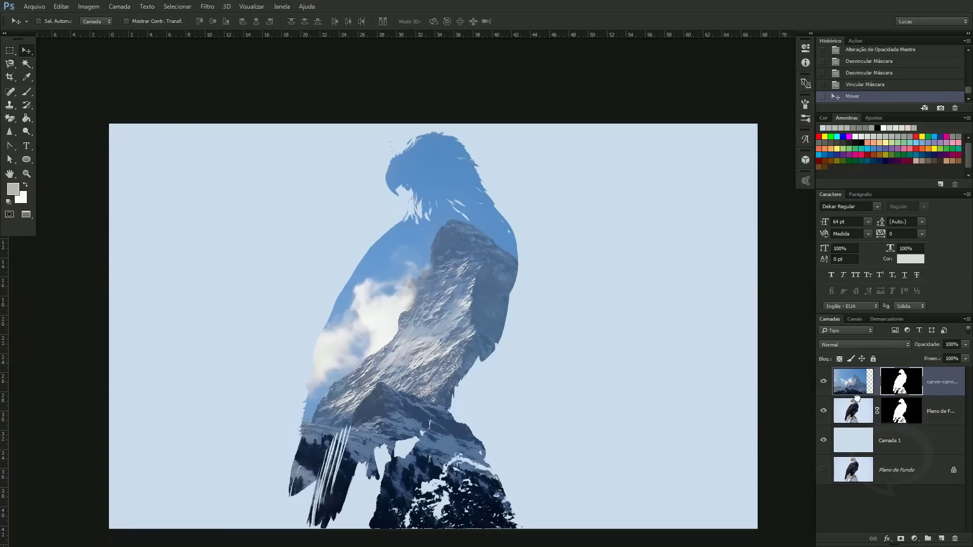
drag(852, 385, 861, 419)
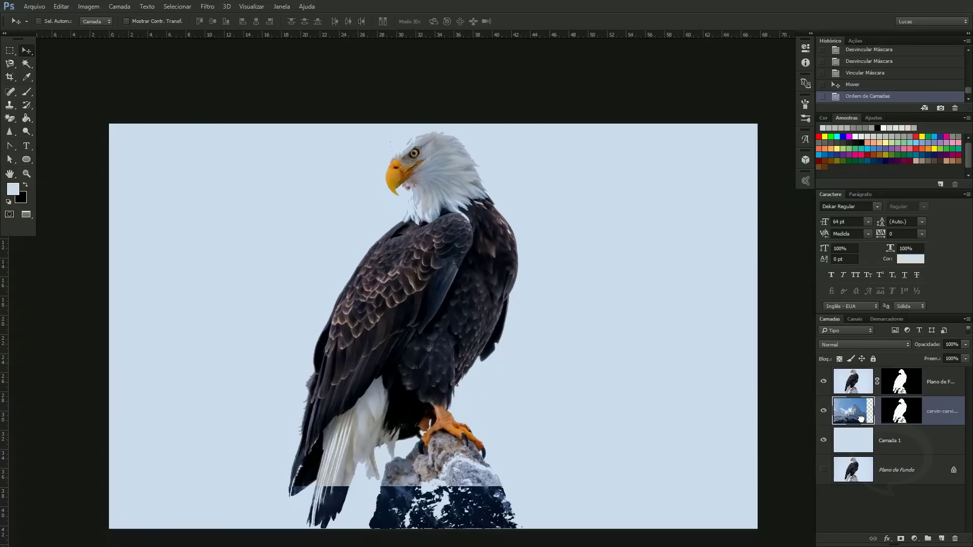
Invert the eagle copy layer's mask to hide the full-colour eagle.
click(859, 381)
click(898, 387)
key(ctrl+i)
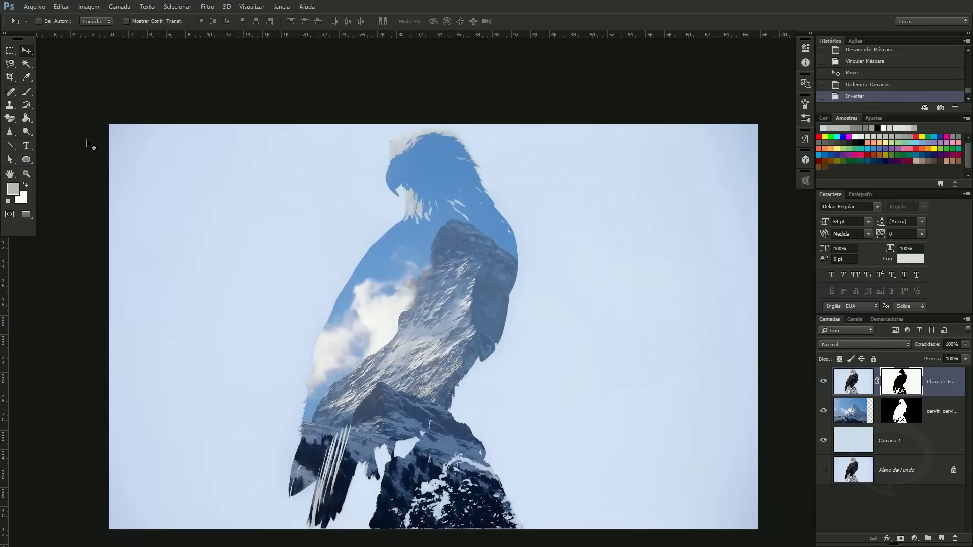
Set up a soft round brush at 400 px with white as the painting colour.
click(27, 92)
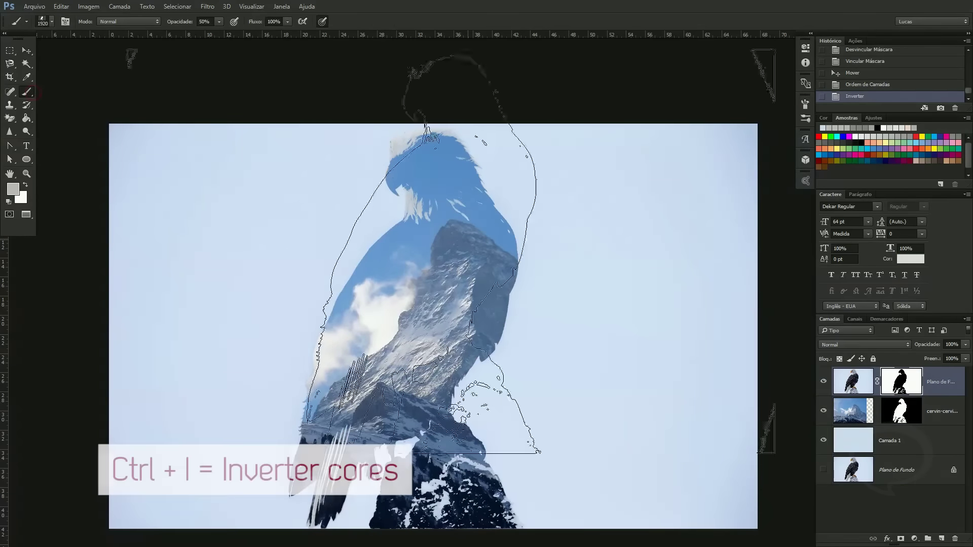
right_click(427, 256)
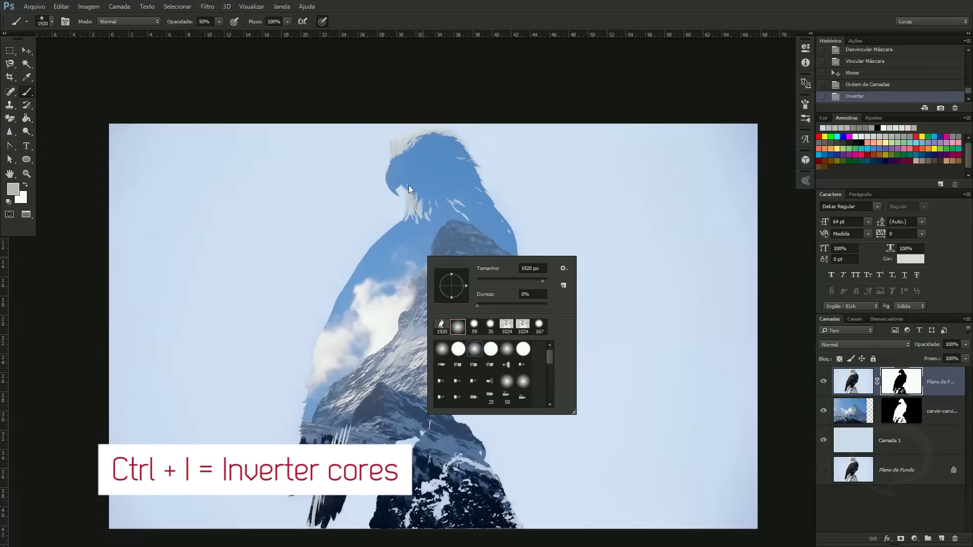
click(27, 105)
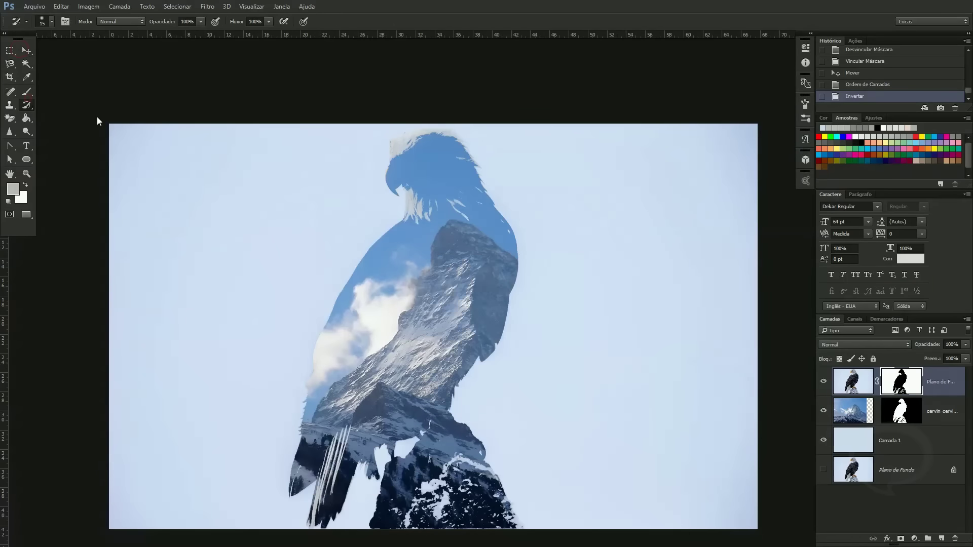
click(27, 92)
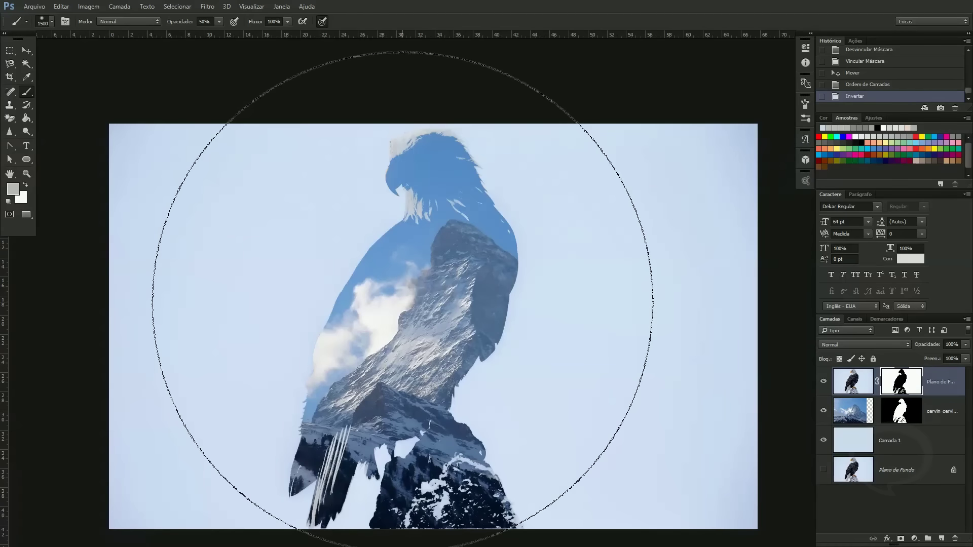
key(bracketleft)
key(bracketleft)
key(bracketleft)
key(bracketleft)
key(bracketleft)
key(bracketleft)
key(bracketleft)
key(bracketleft)
key(bracketleft)
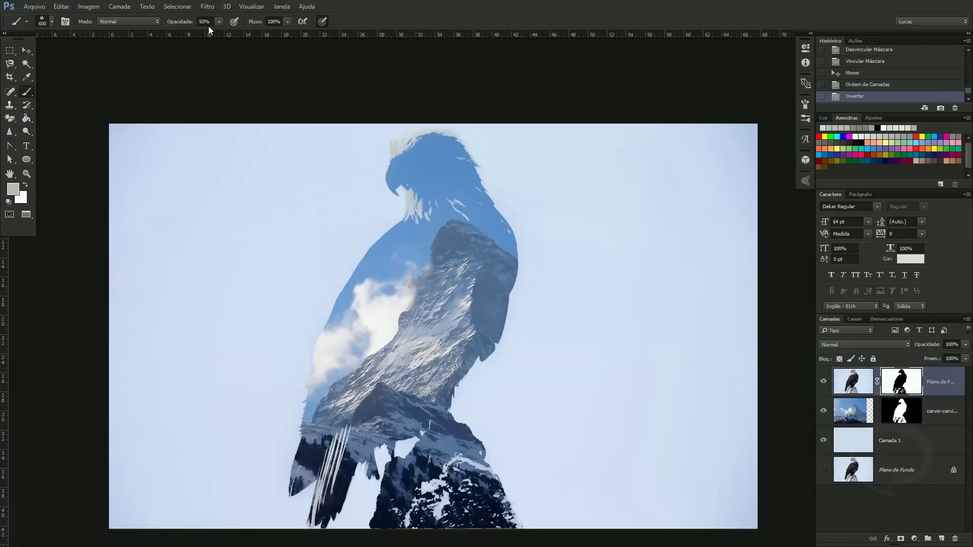
key(bracketleft)
key(bracketleft)
key(d)
key(c)
key(b)
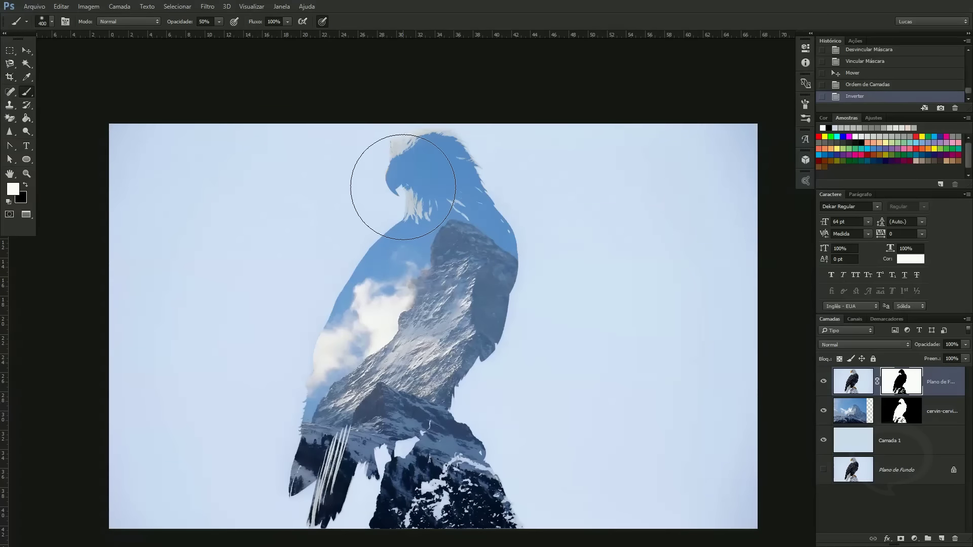
Paint white over the eagle's head, back edge, talons and perch rock, then set brush opacity to 25%.
mouse_move(417, 168)
mouse_down()
mouse_move(390, 162)
mouse_move(444, 147)
mouse_move(417, 151)
mouse_move(495, 157)
mouse_up()
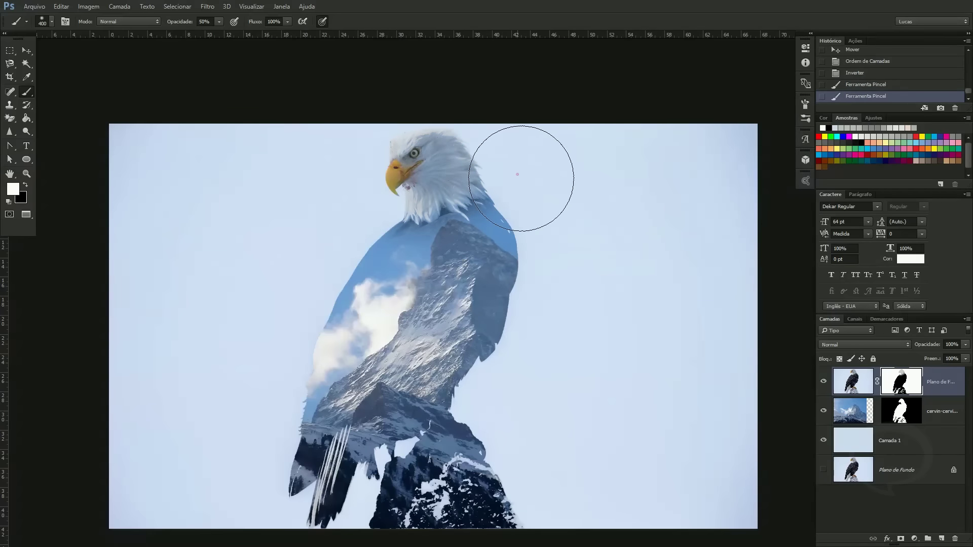
drag(553, 206, 543, 293)
mouse_move(490, 424)
mouse_down()
mouse_move(471, 462)
mouse_move(411, 523)
mouse_up()
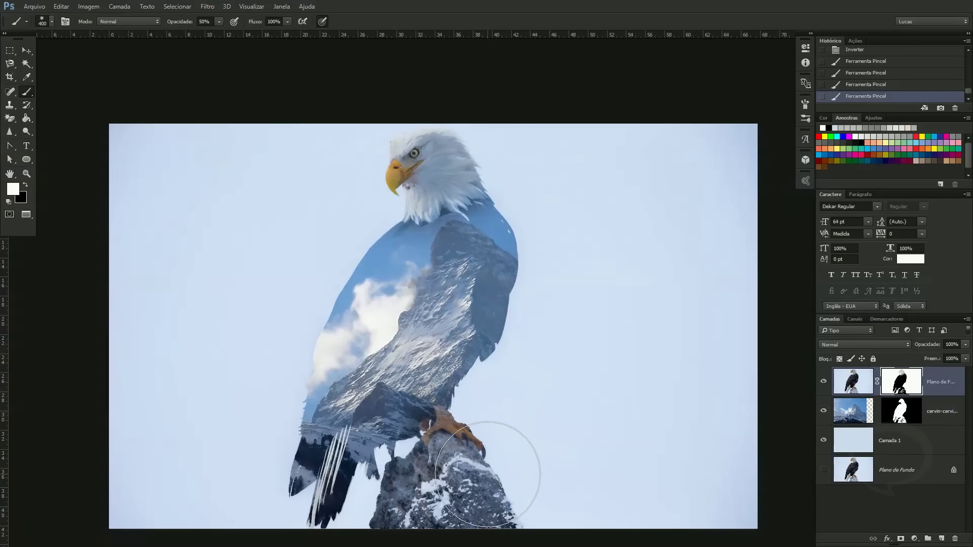
drag(411, 522, 400, 430)
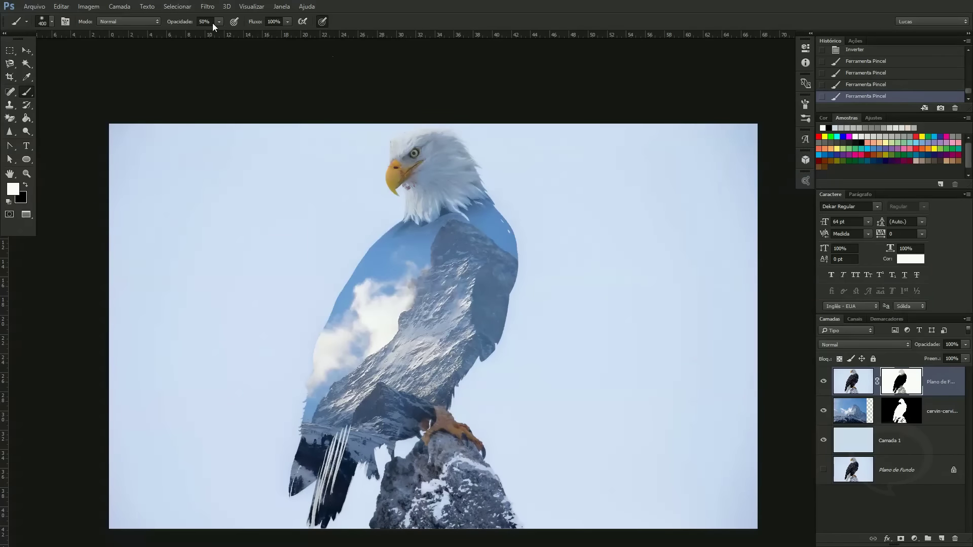
text(25)
key(Return)
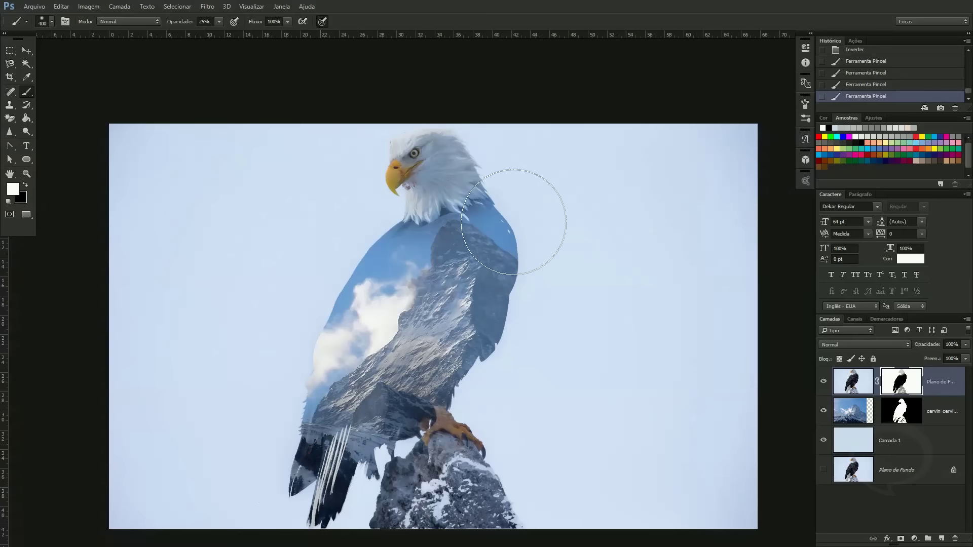
Paint the body mask white at 25% brush opacity, then black to fade parts back into the mountain.
drag(468, 283, 311, 379)
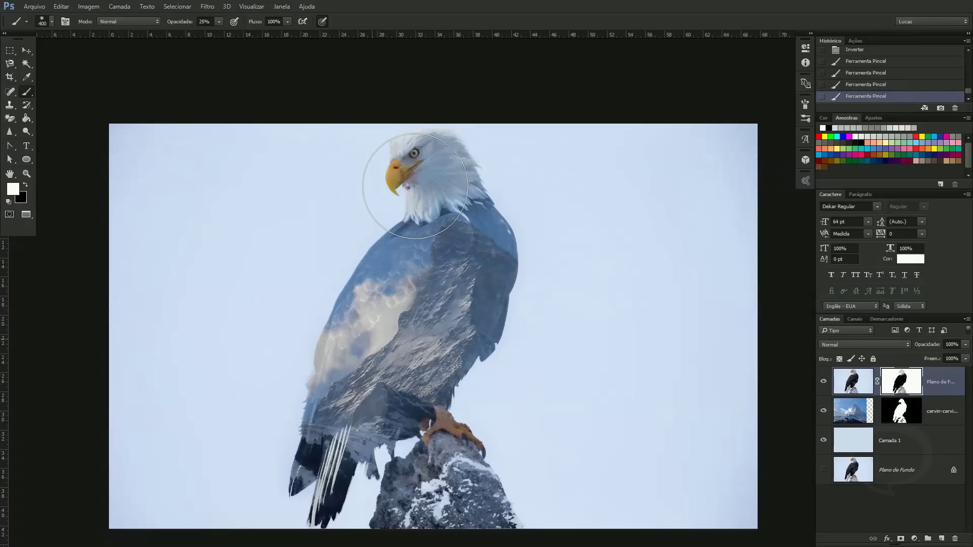
key(x)
mouse_move(413, 174)
mouse_down()
mouse_move(461, 180)
mouse_move(452, 201)
mouse_up()
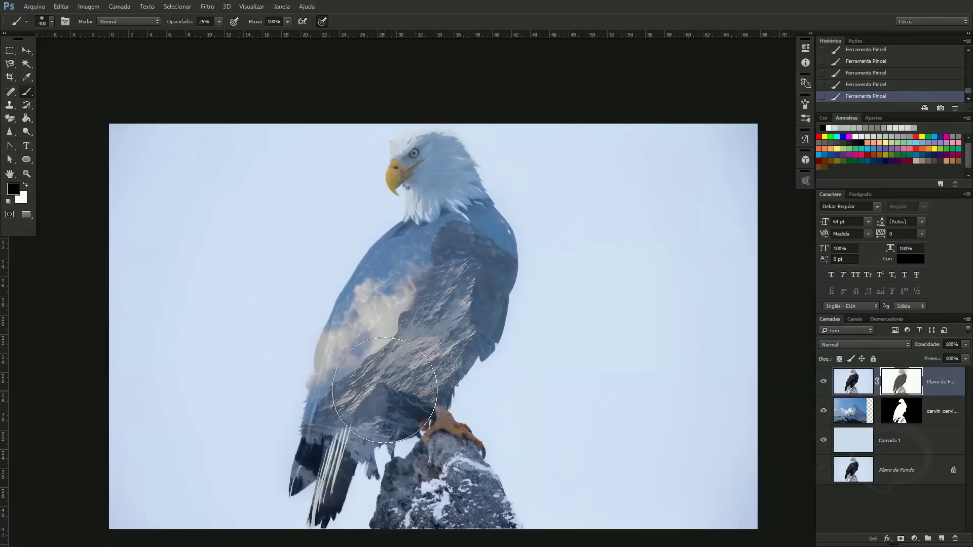
click(965, 345)
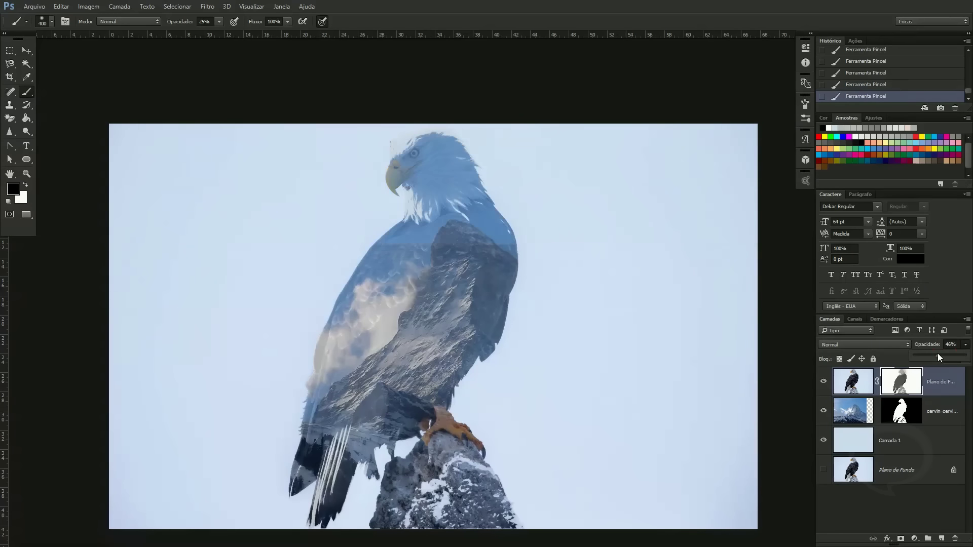
Raise the eagle copy layer's opacity to 92%.
drag(937, 357, 967, 356)
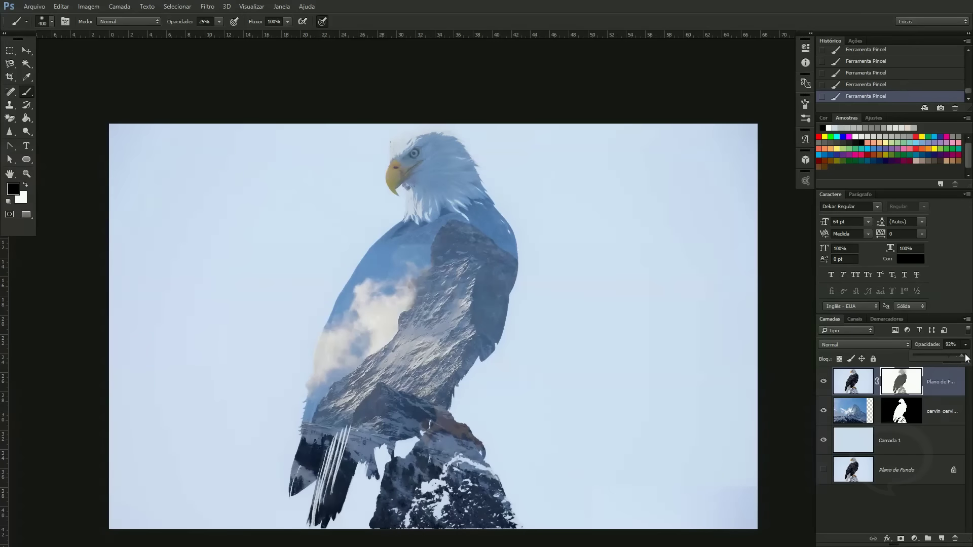